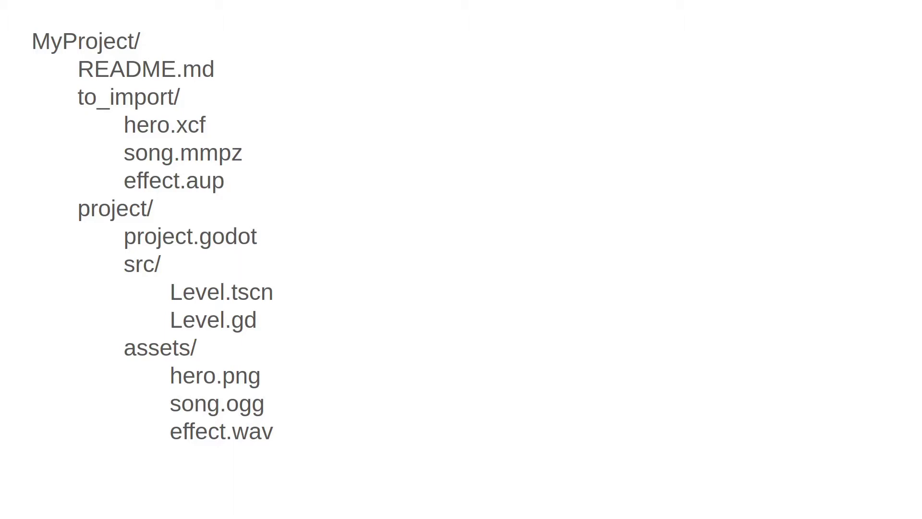
Advance to the slide showing the folder tree with .github/ and build/web/
key("Right")
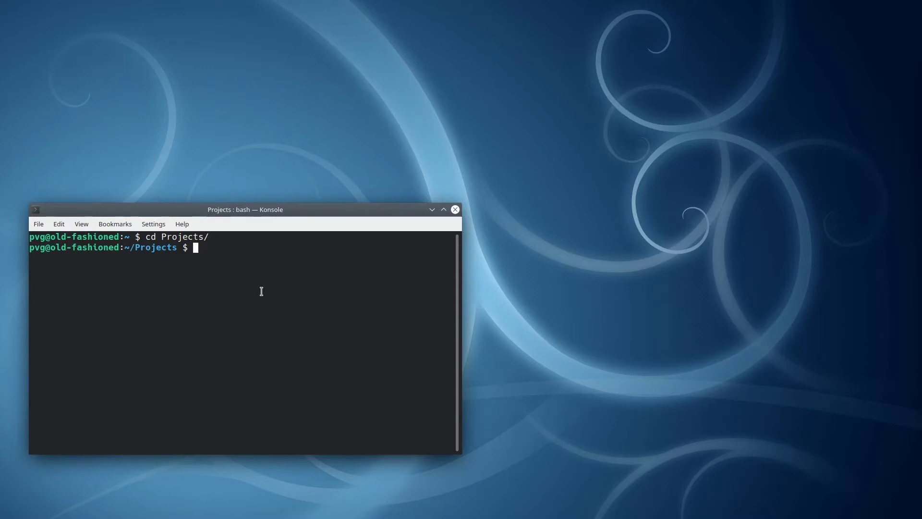
Create a VideoTutorial folder with mkdir and move into it with cd !$
type("mkdir VideoTutorial")
key("Return")
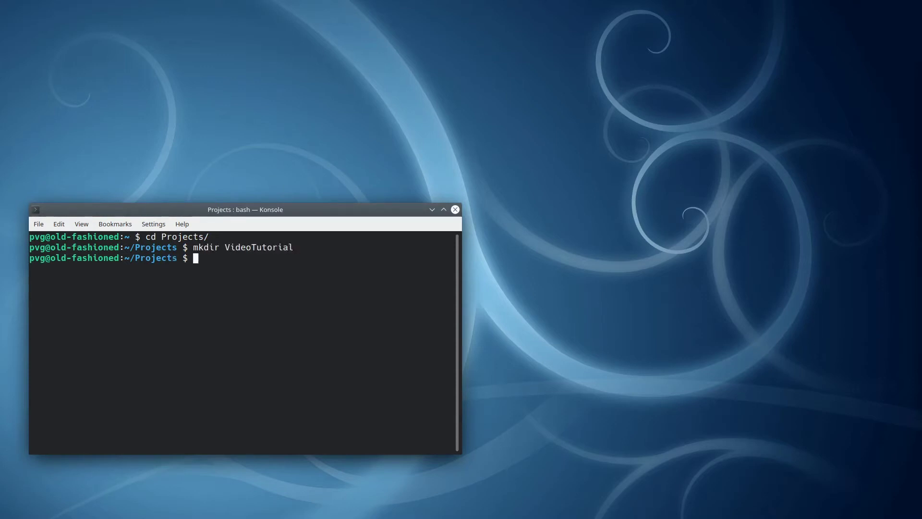
type("cd !$")
key("Return")
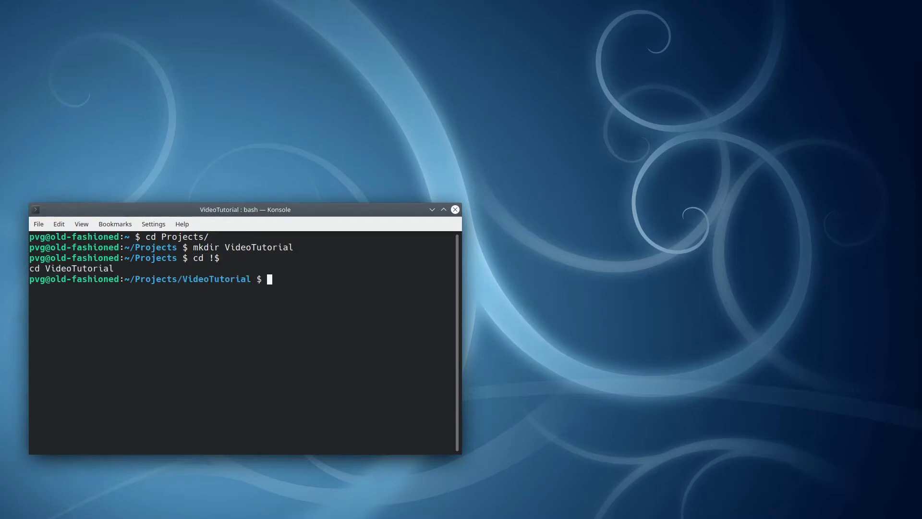
Launch the Godot Project Manager from the application launcher
type("gsub")
key("BackSpace")
key("BackSpace")
key("BackSpace")
key("BackSpace")
key("alt+F2")
type("godot")
key("Return")
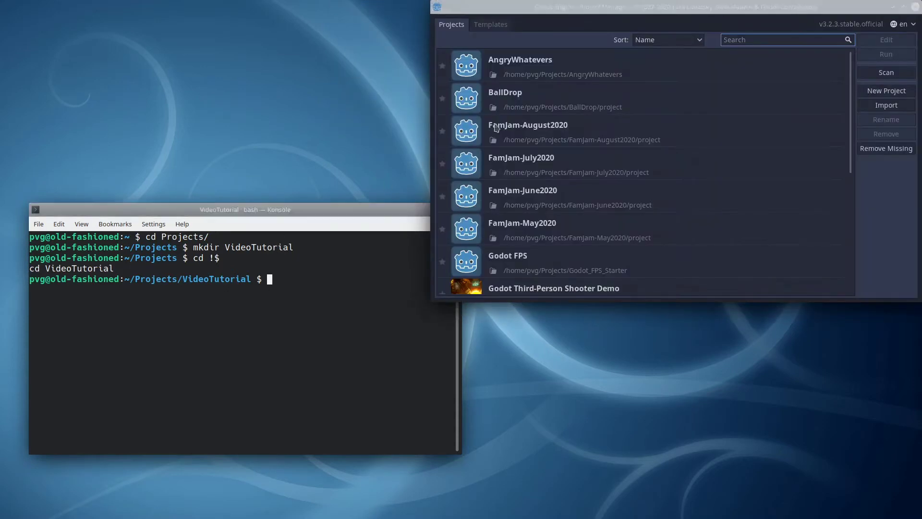
Start a new project located in a new 'project' subfolder of Projects/VideoTutorial
left_click(902, 93)
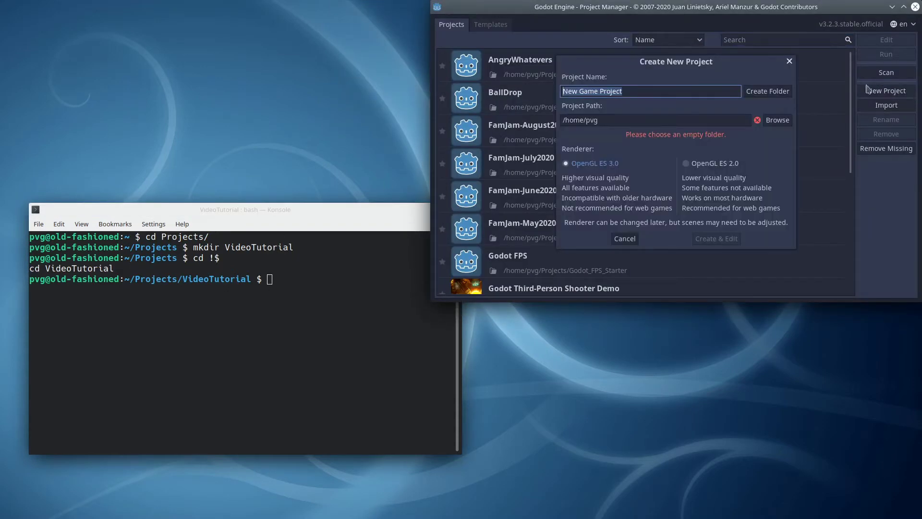
left_click(787, 121)
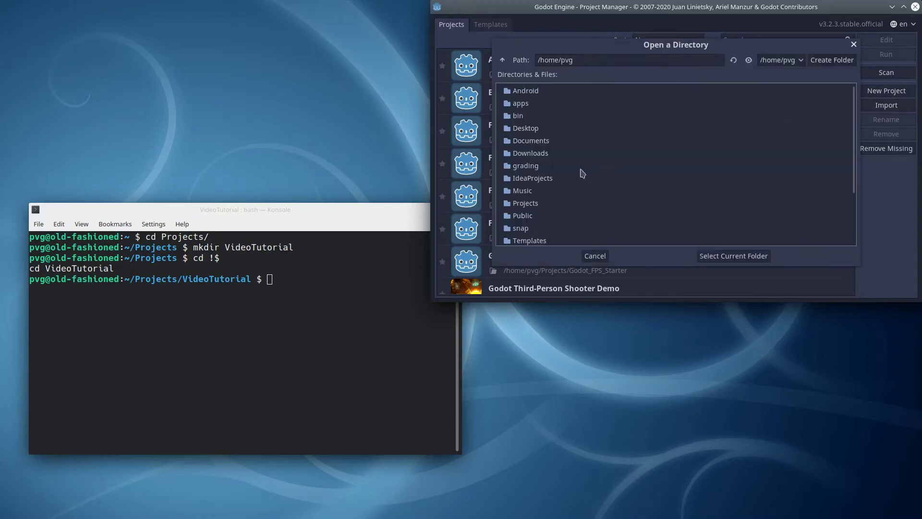
double_click(530, 207)
scroll(542, 192, "down", 5)
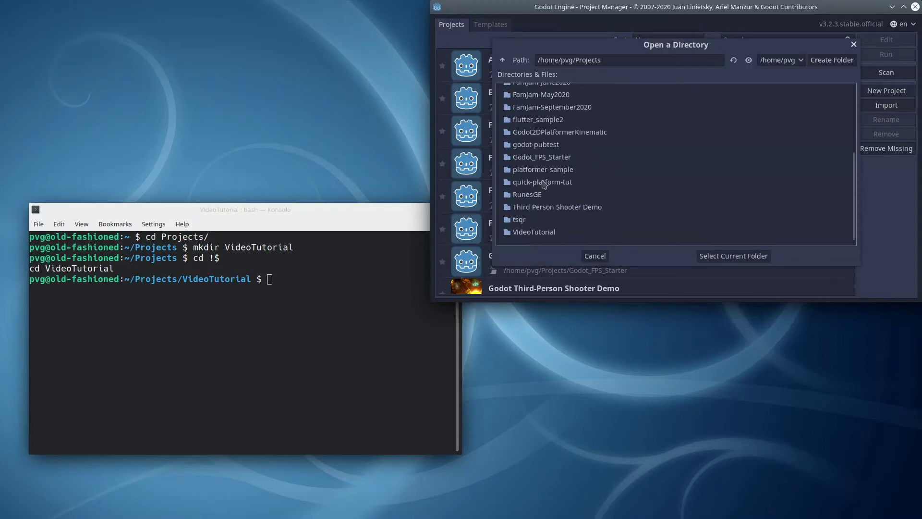
double_click(534, 235)
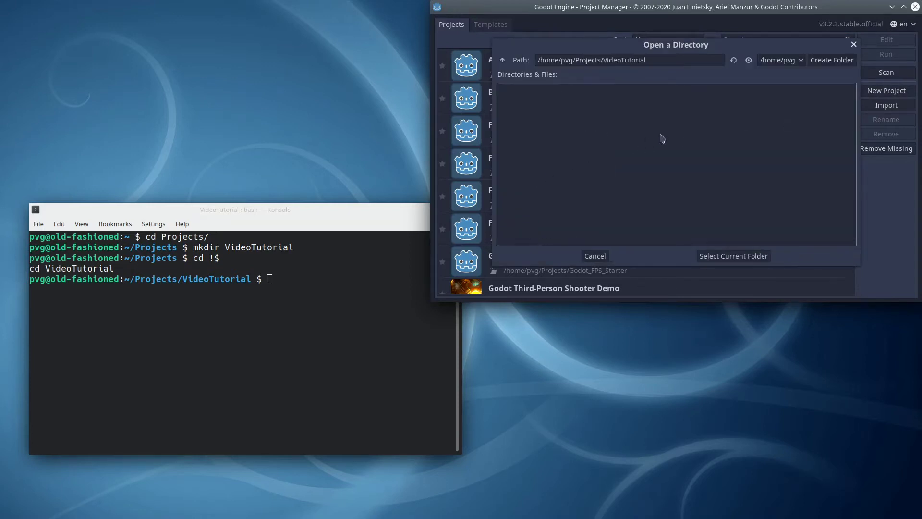
left_click(831, 60)
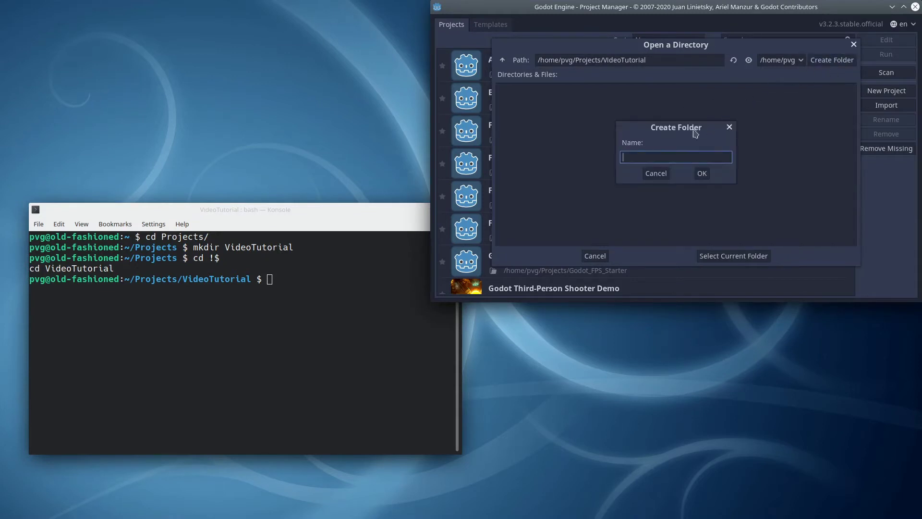
type("project")
left_click(702, 174)
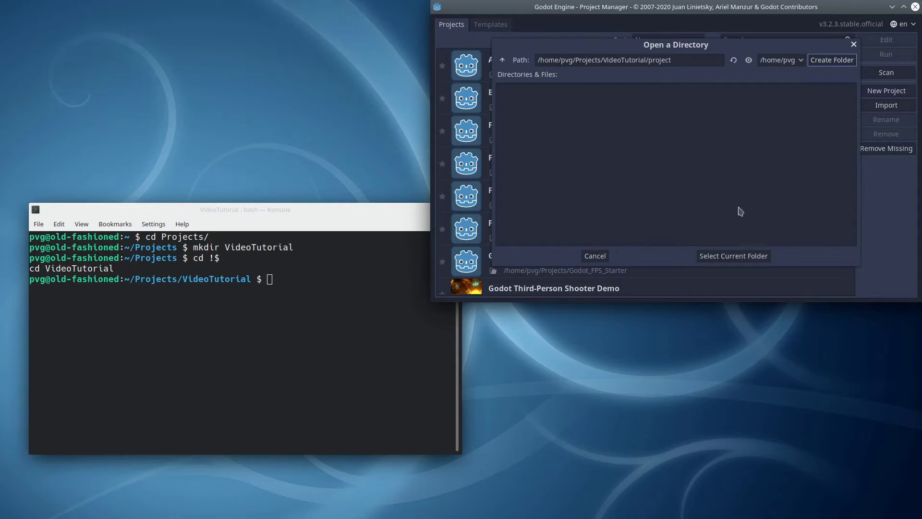
left_click(734, 256)
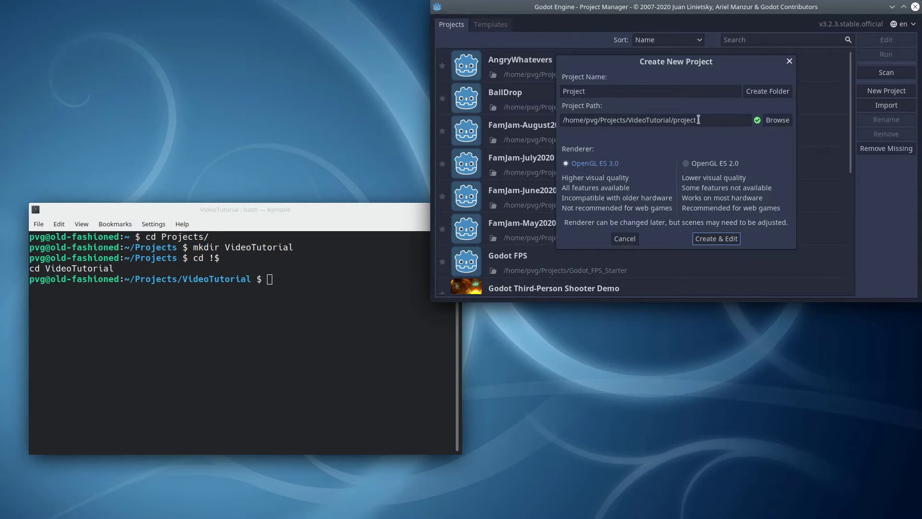
Name the project VideoTutorial, choose the OpenGL ES 2.0 renderer, and create it
double_click(622, 95)
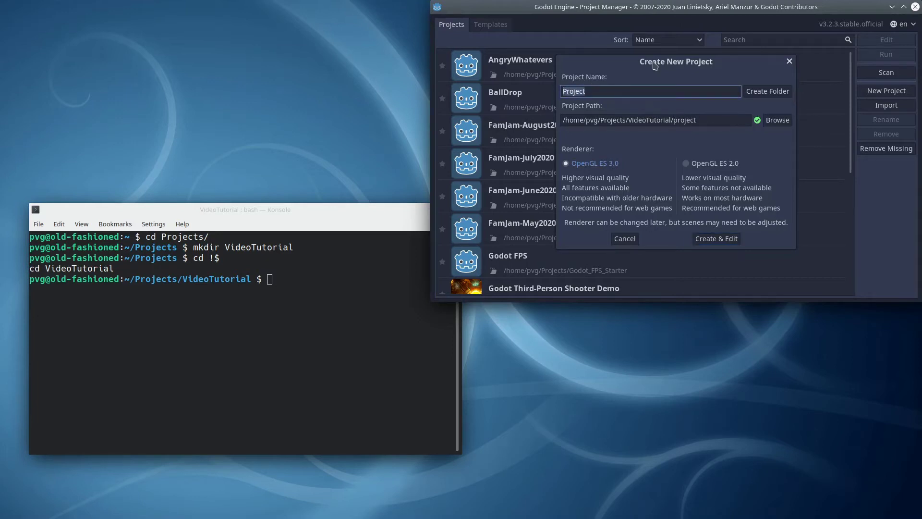
type("VideoTutorial")
left_click(693, 165)
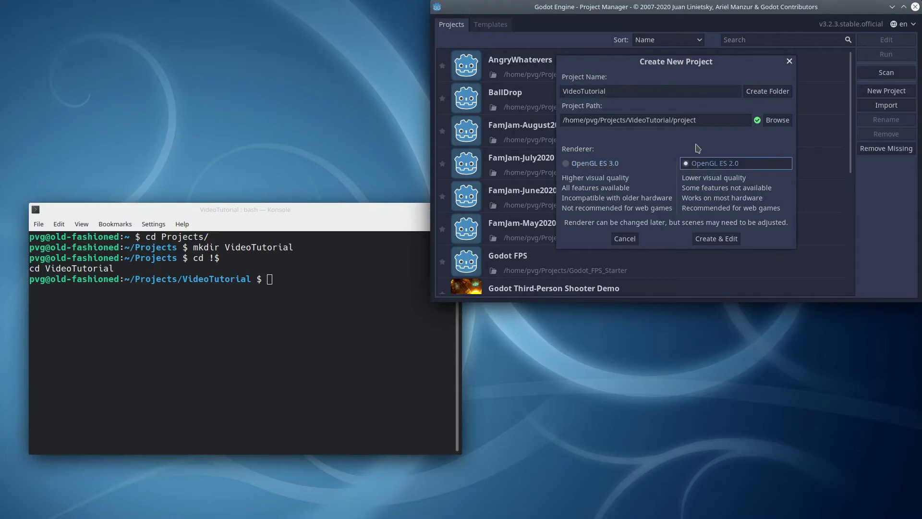
left_click(717, 239)
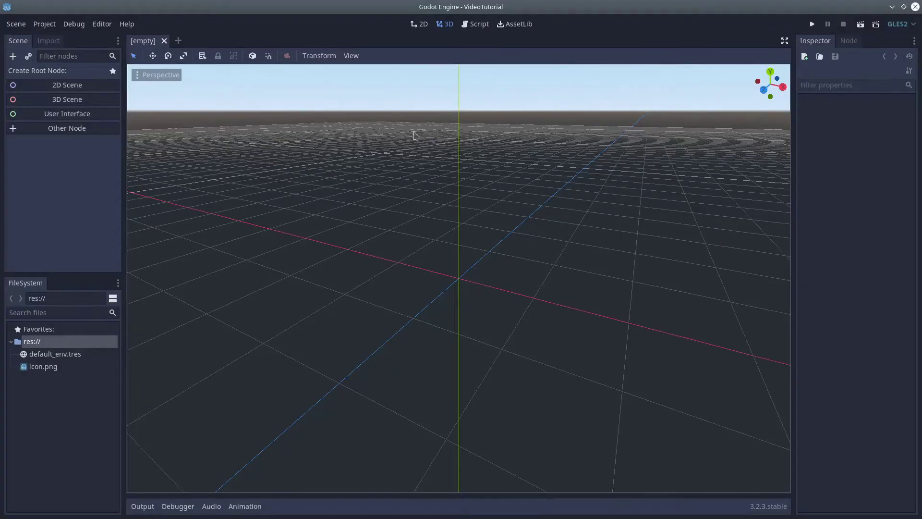
Create a 2D scene and save it as Level.tscn in a new src folder
left_click(70, 85)
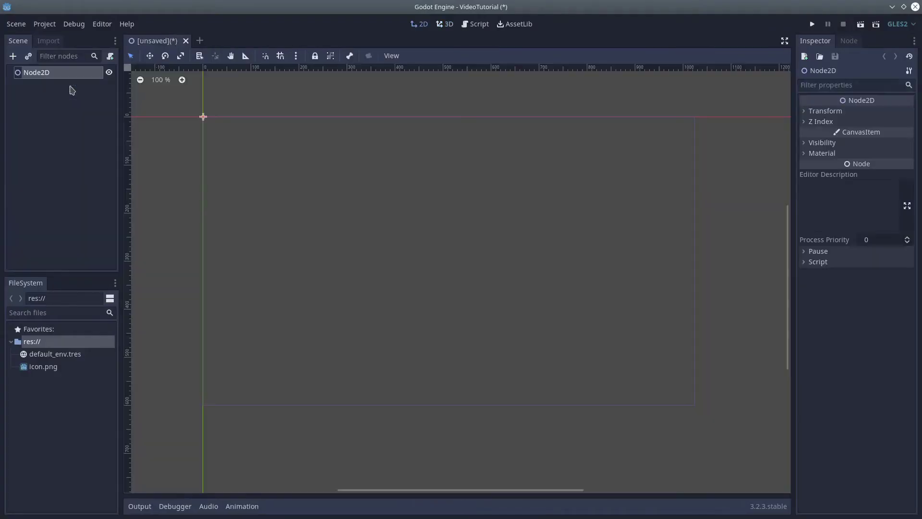
key("ctrl+s")
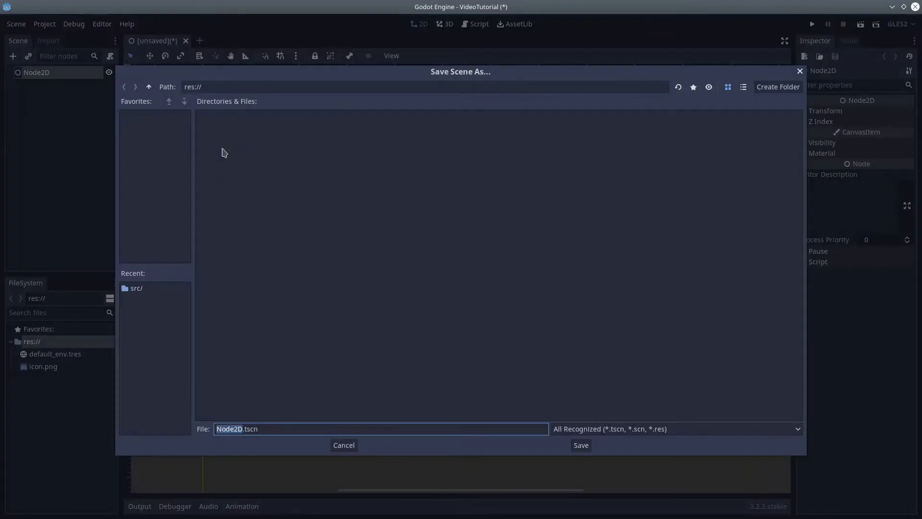
type("Level")
right_click(471, 159)
left_click(482, 165)
type("src")
key("Return")
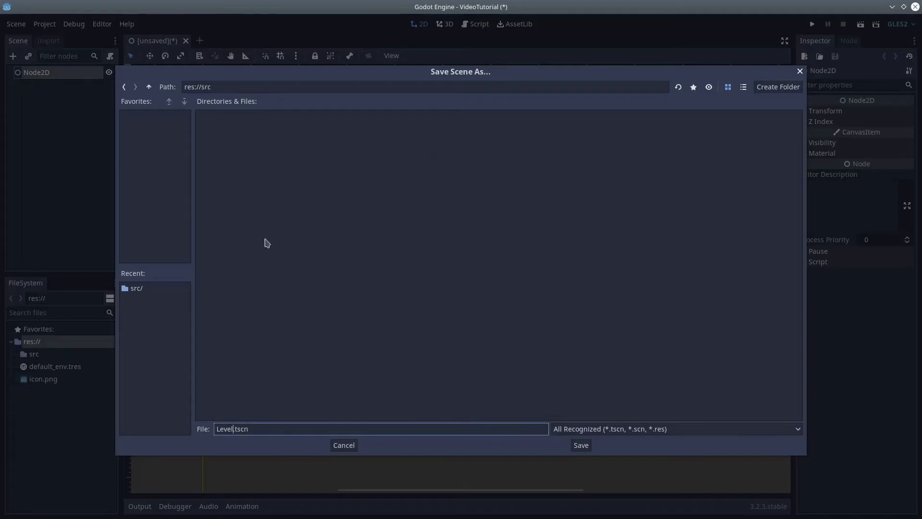
left_click(581, 445)
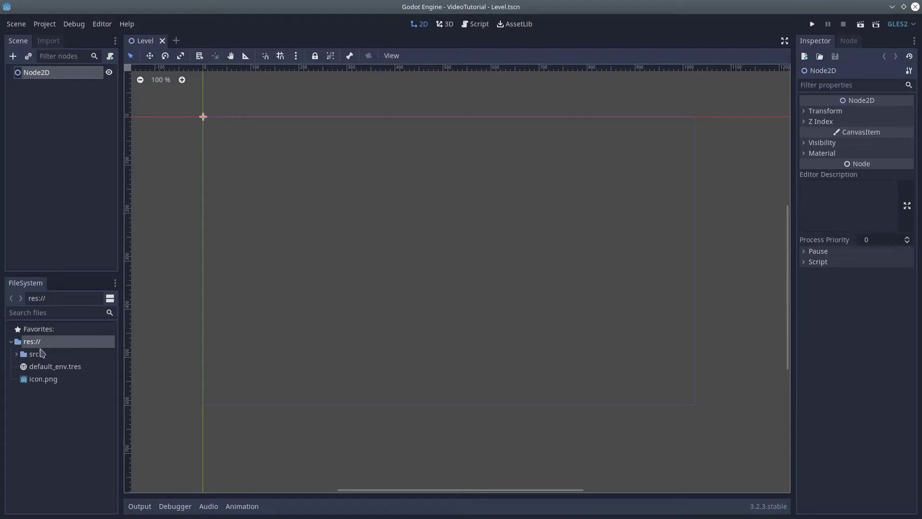
Add an assets folder under res:// in the FileSystem panel
right_click(40, 347)
left_click(72, 420)
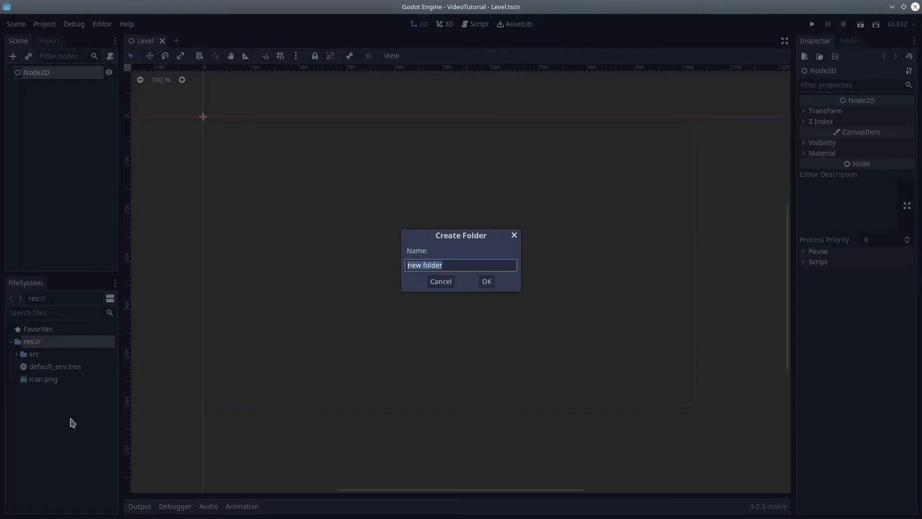
type("assets")
key("Return")
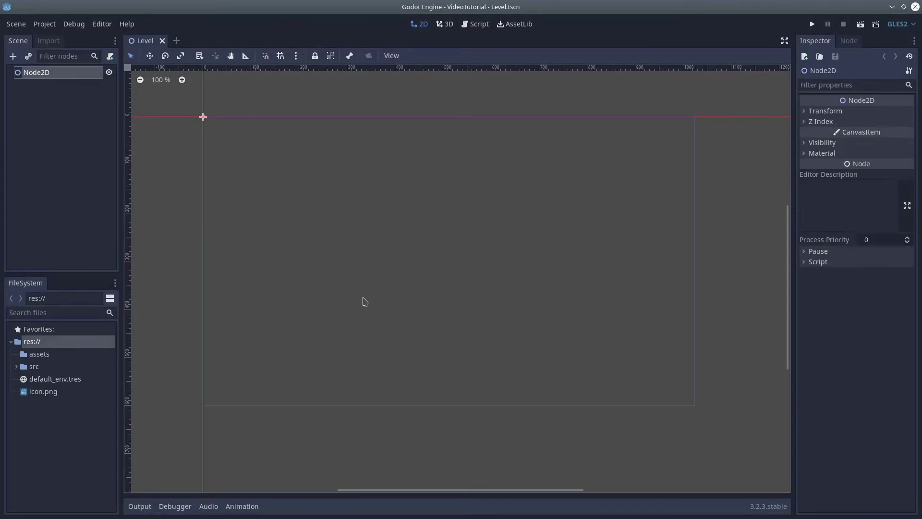
Launch LMMS from the application launcher
key("alt+space")
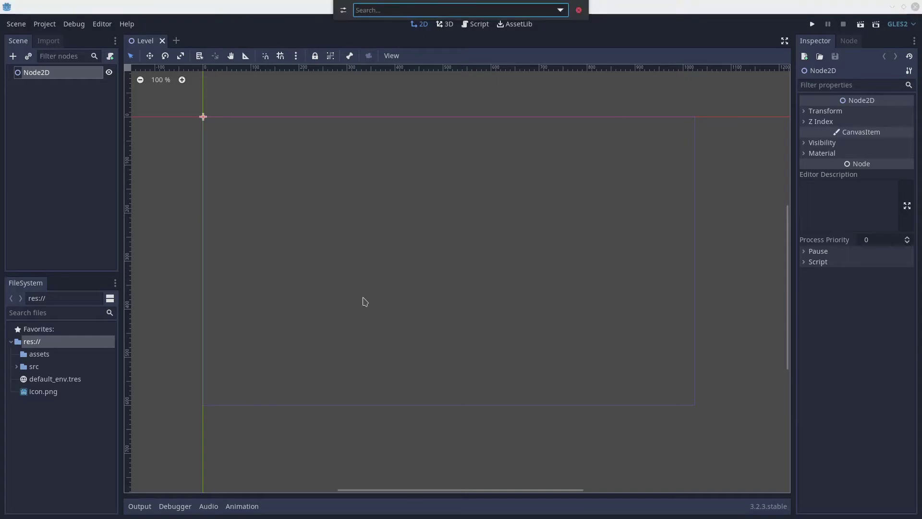
type("lmms")
key("Return")
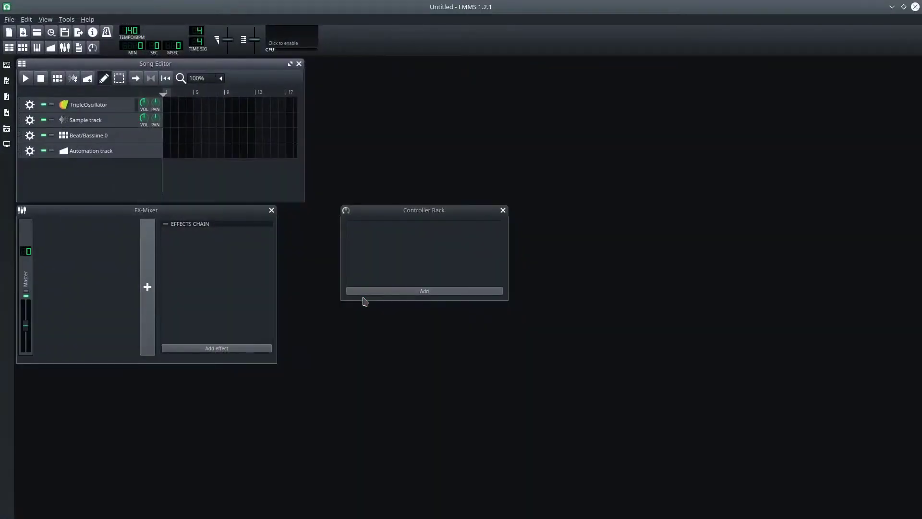
Turn on Kicker steps 1, 5, 9 and 13 in Beat/Bassline 0, then play and stop it
double_click(99, 137)
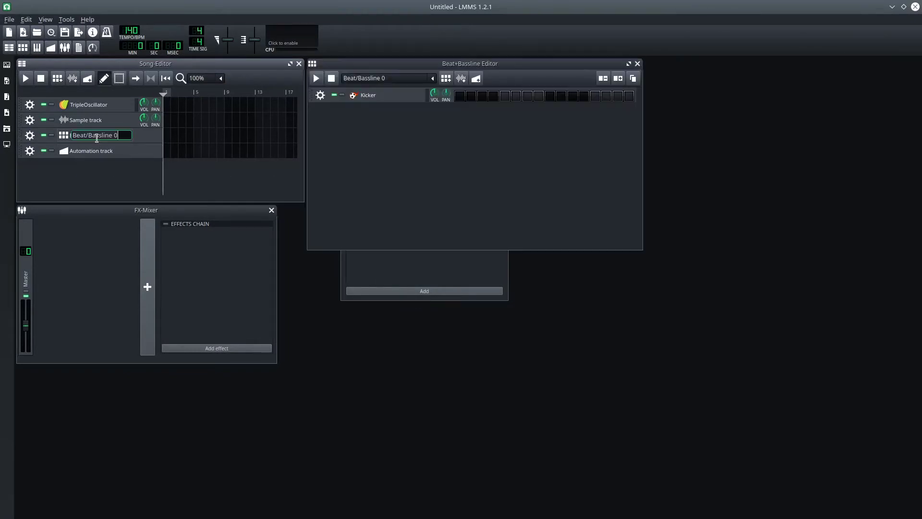
left_click(459, 98)
left_click(505, 96)
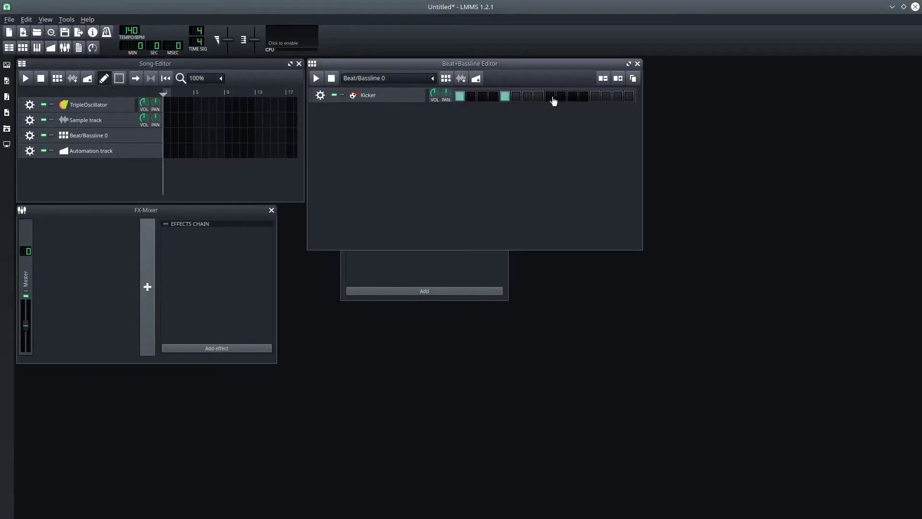
left_click(551, 97)
left_click(595, 97)
left_click(316, 78)
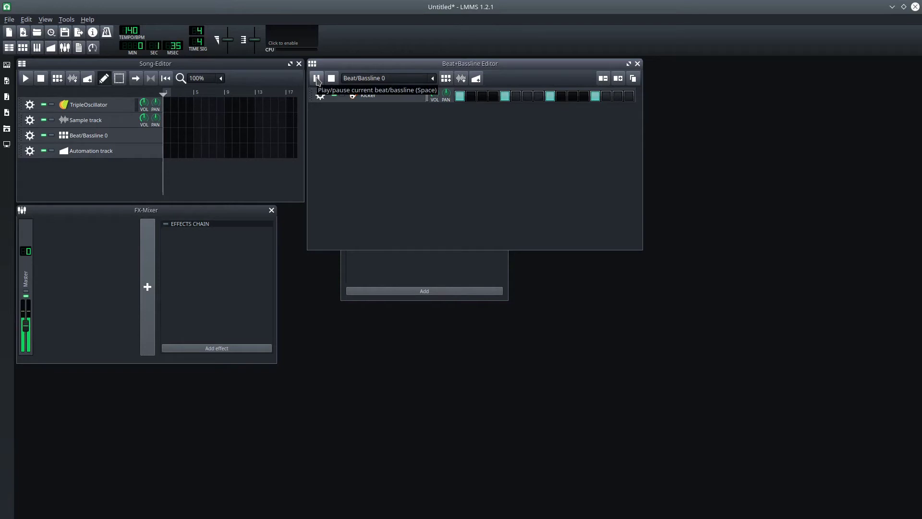
left_click(317, 79)
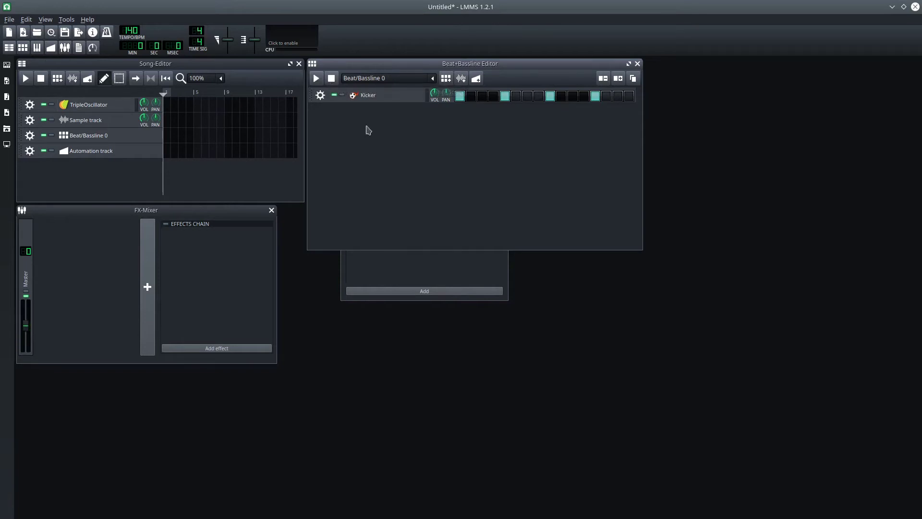
In the save dialog, create and enter a to_import folder inside VideoTutorial
key("ctrl+s")
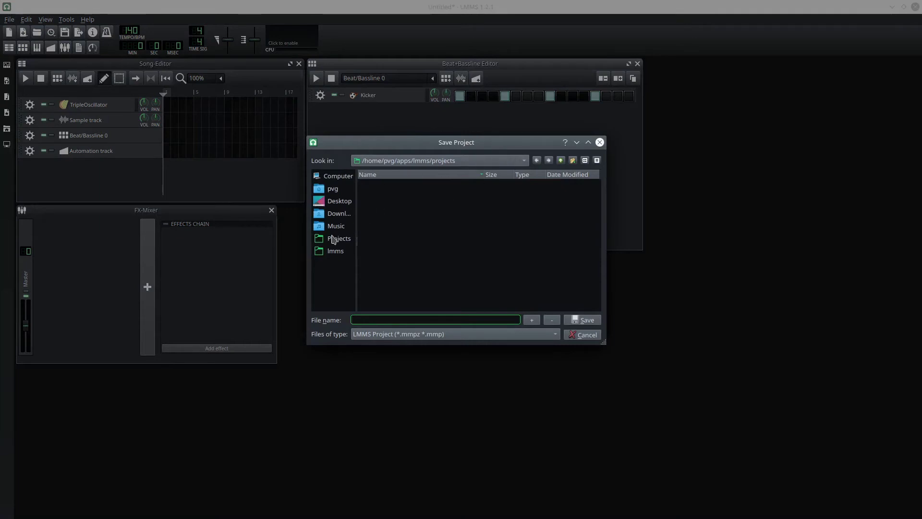
left_click(334, 240)
scroll(404, 268, "down", 3)
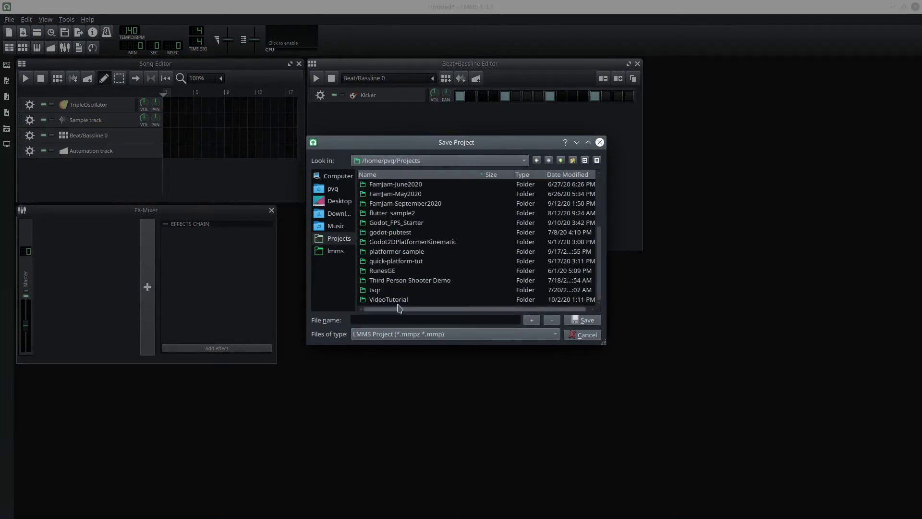
double_click(398, 303)
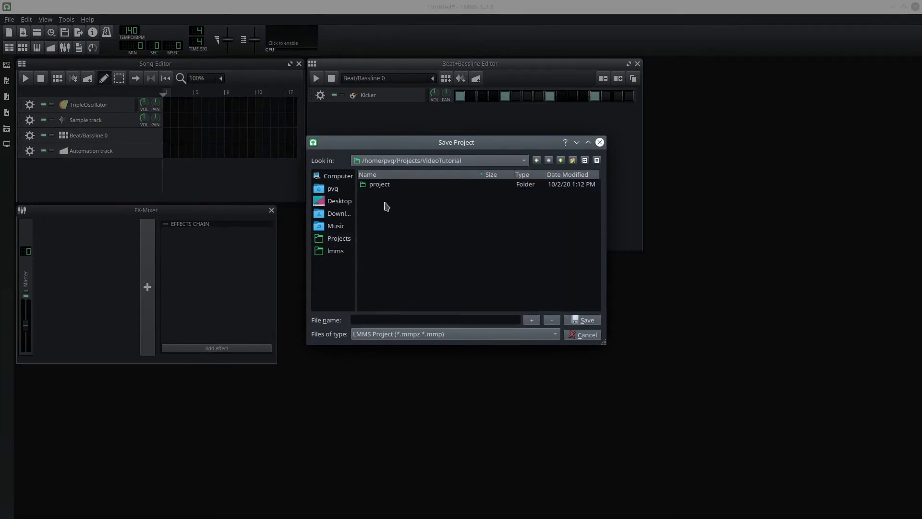
right_click(389, 207)
left_click(403, 221)
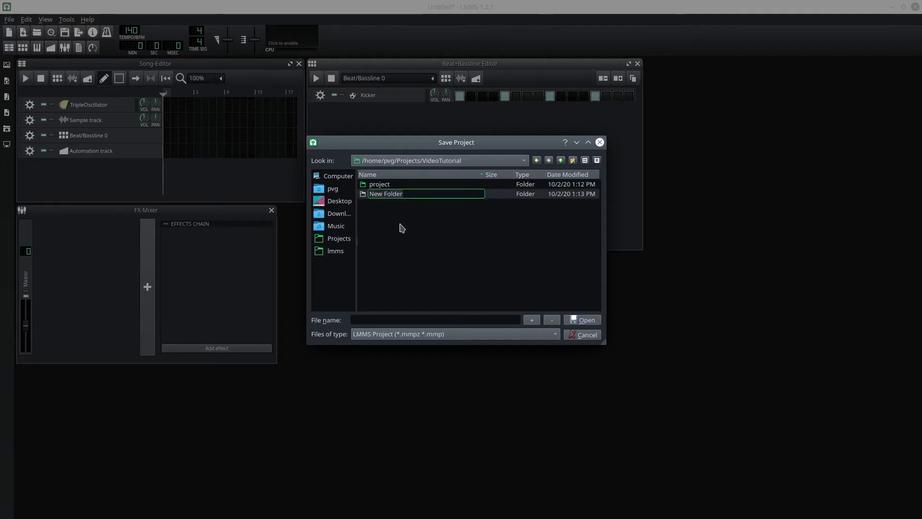
type("to_import")
key("Return")
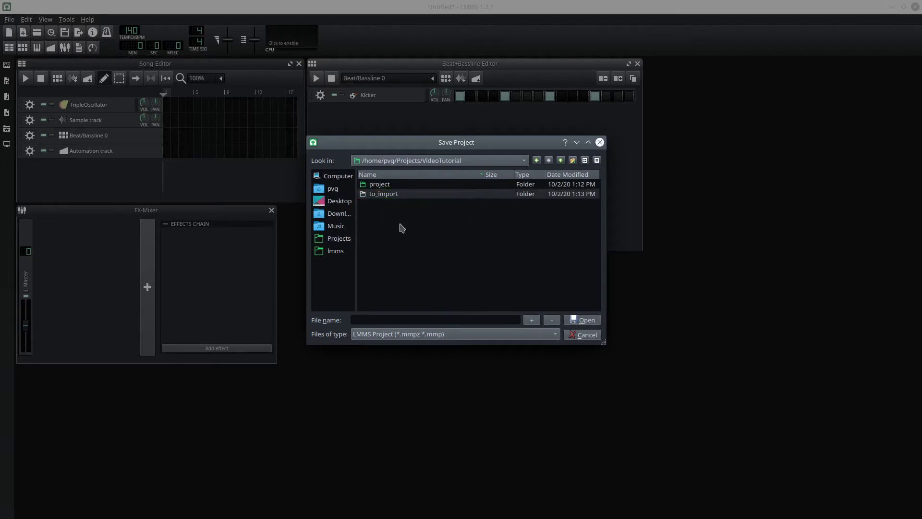
double_click(389, 195)
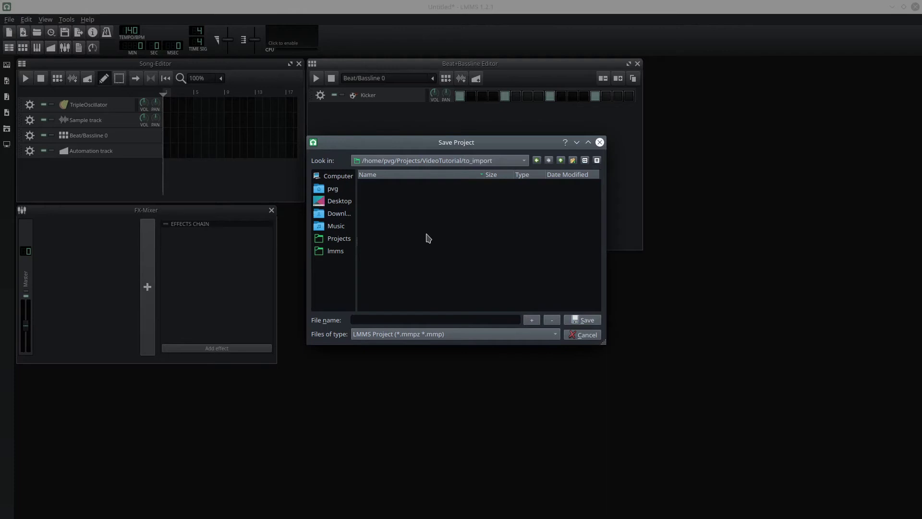
Save the LMMS project there as theme
left_click(403, 319)
type("theme")
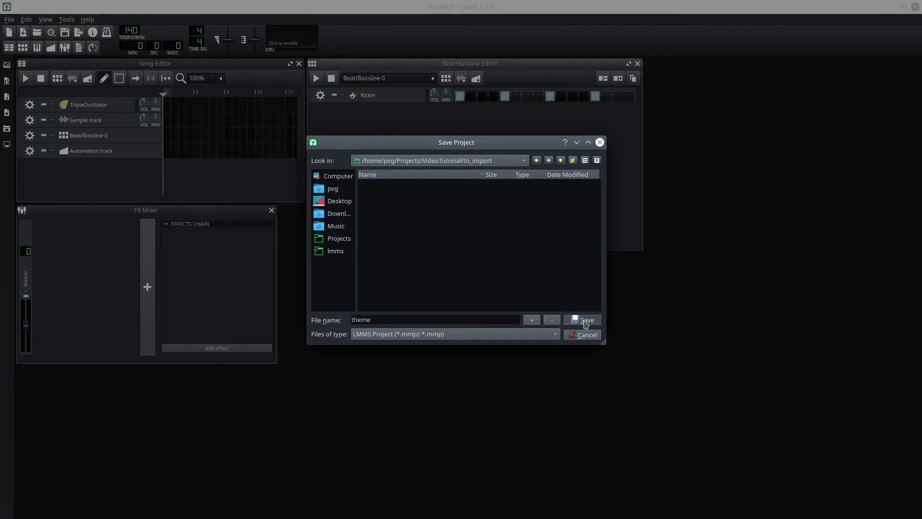
left_click(583, 320)
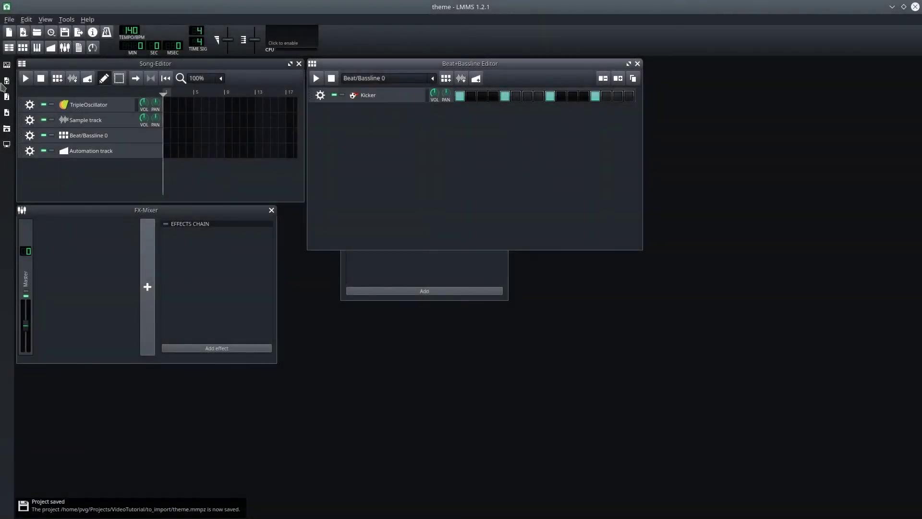
Dismiss the empty-project export warning and place the beat pattern at bar 1
left_click(9, 19)
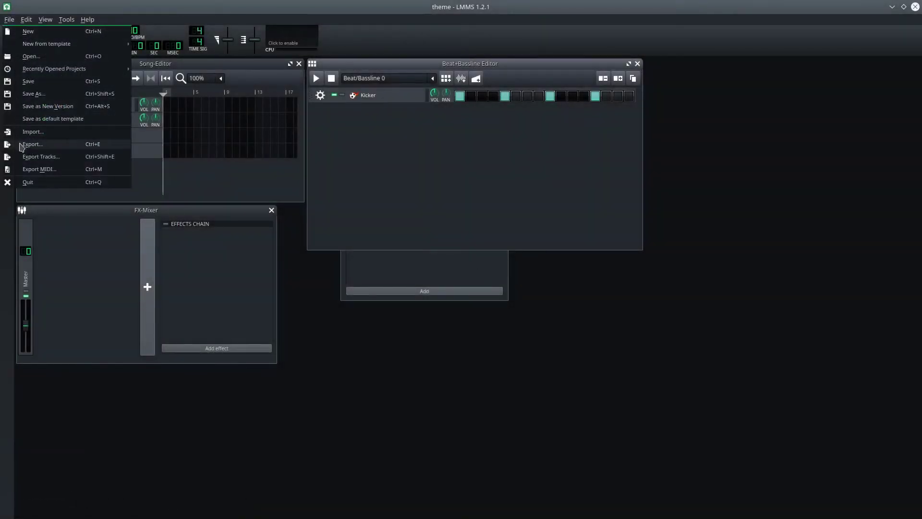
left_click(23, 145)
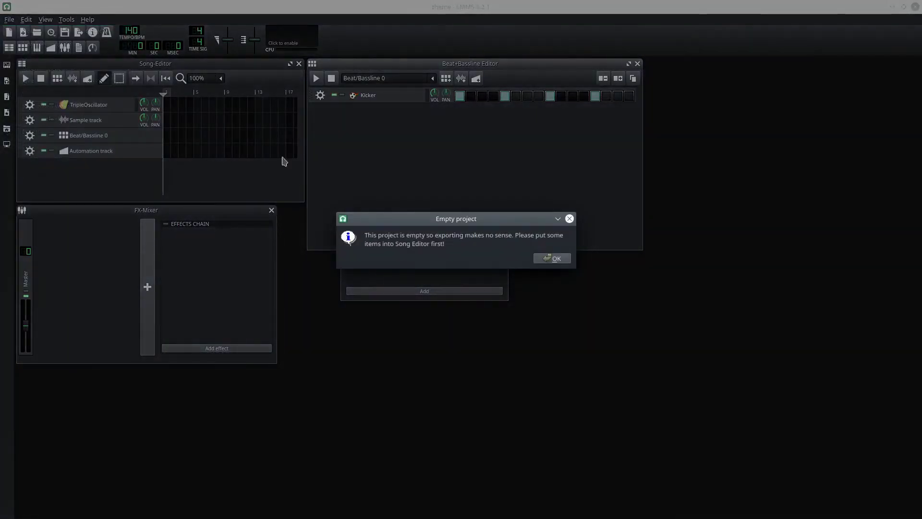
left_click(554, 259)
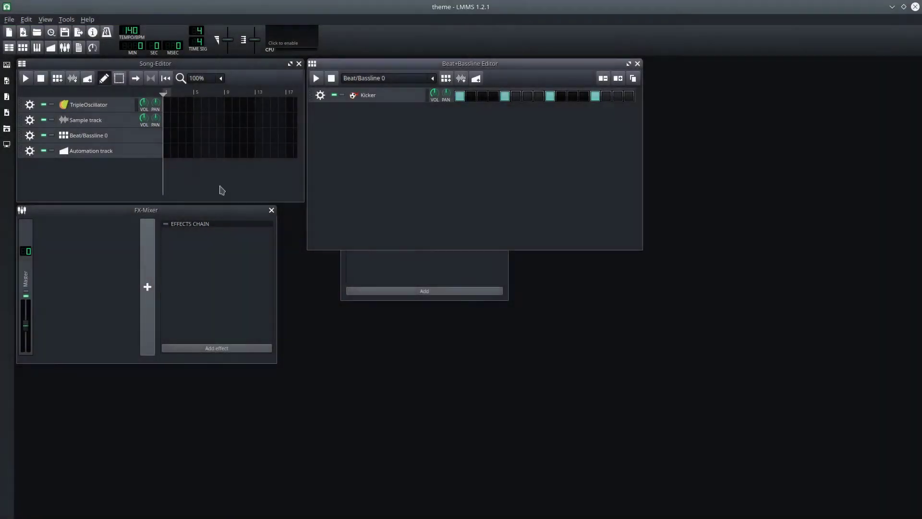
left_click(166, 136)
Start the audio export and browse to VideoTutorial/project/assets as the destination
left_click(9, 20)
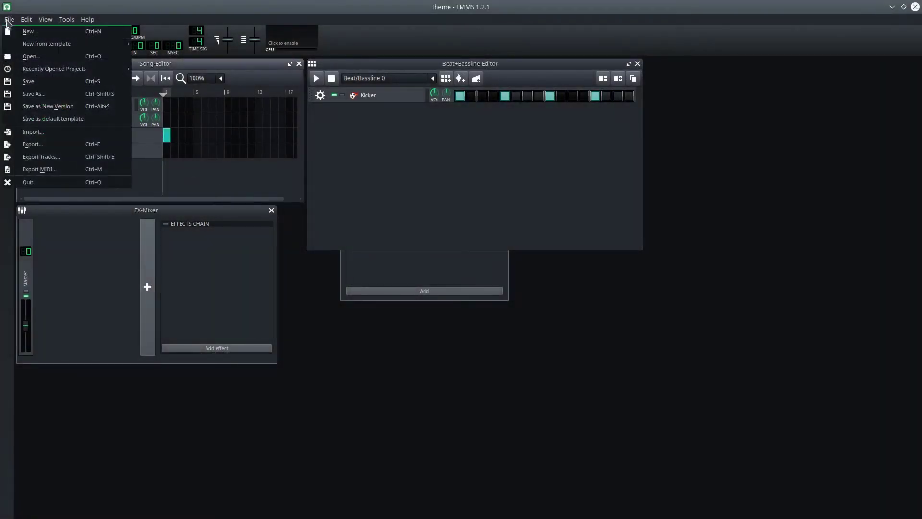
left_click(30, 145)
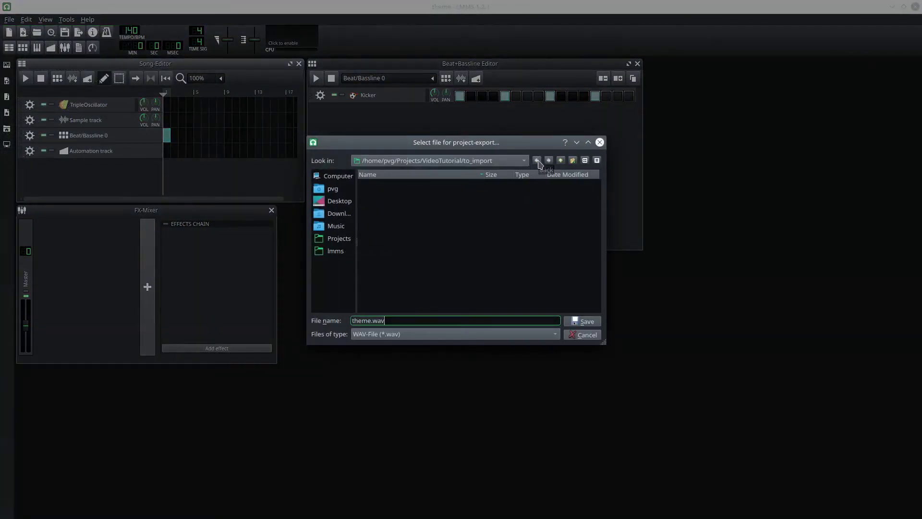
left_click(337, 238)
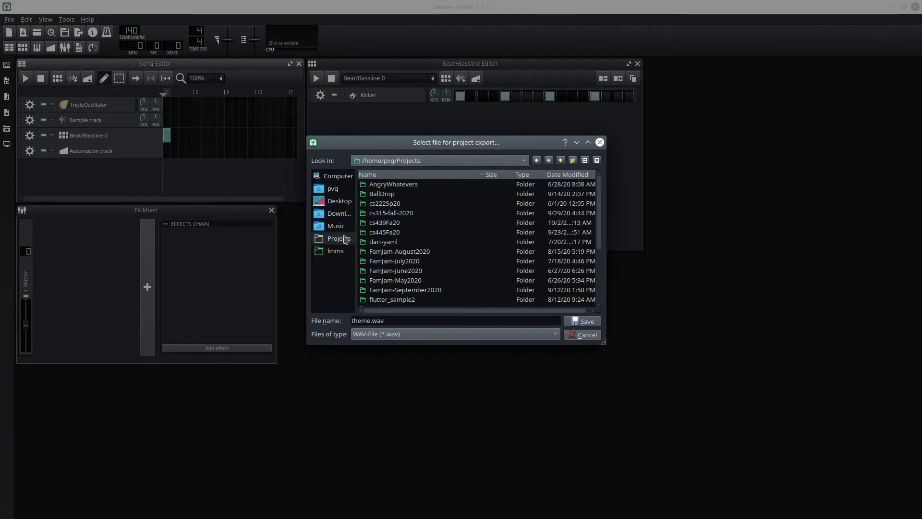
scroll(393, 257, "down", 3)
double_click(389, 301)
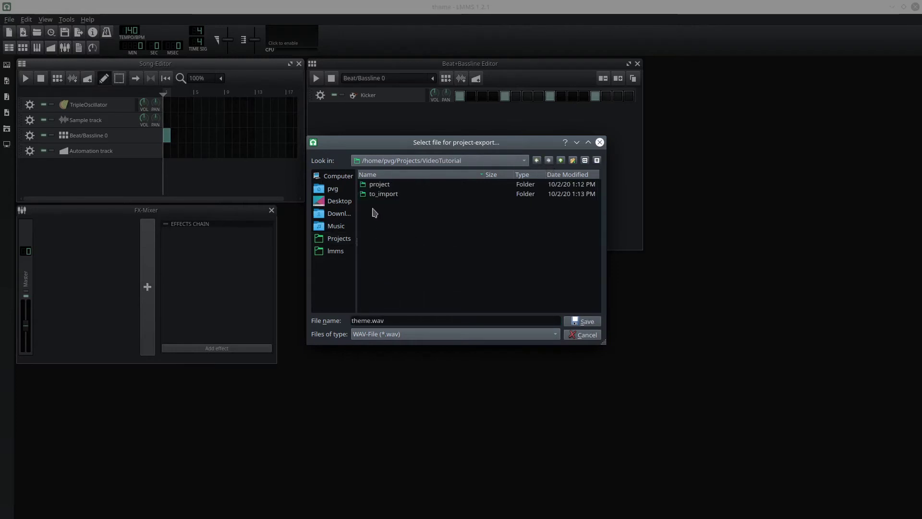
double_click(378, 185)
double_click(379, 185)
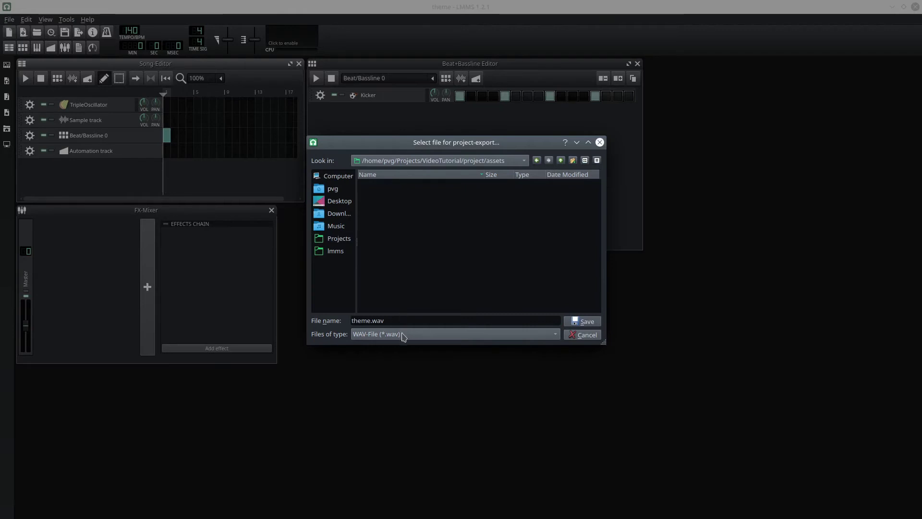
Export the song as theme.ogg in OGG format as a loop at 44100 Hz, 160 KBit/s
left_click(416, 337)
left_click(404, 347)
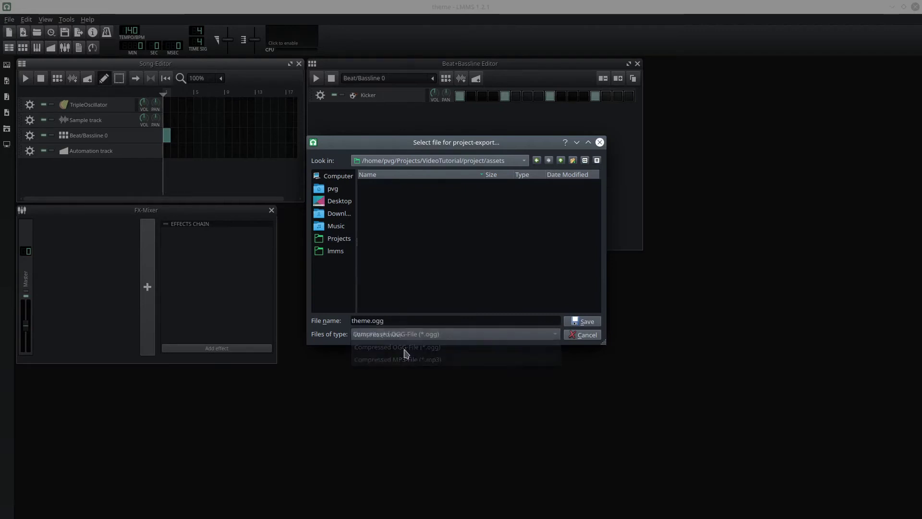
left_click(586, 321)
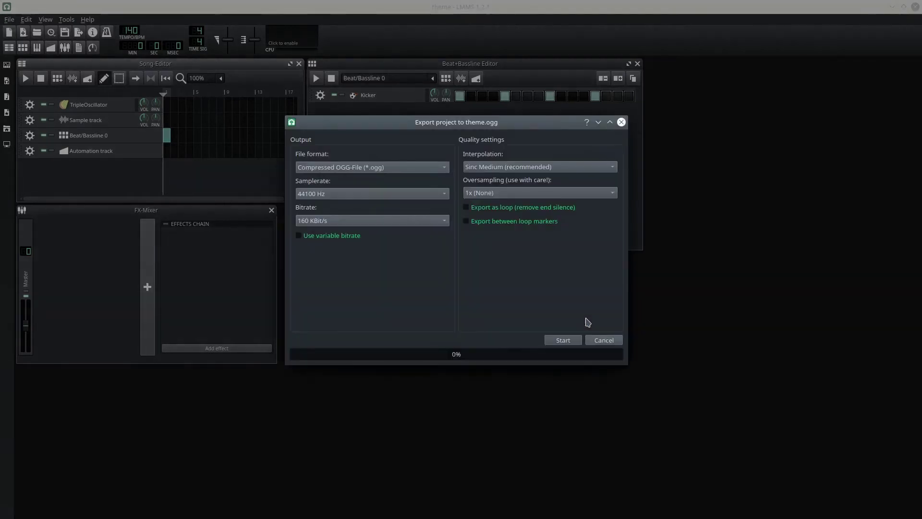
left_click(562, 340)
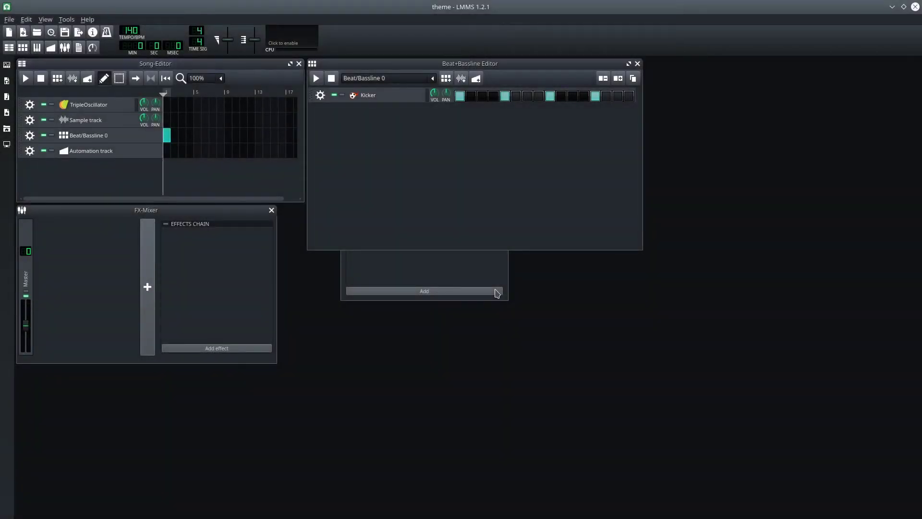
Add an AudioStreamPlayer under Node2D with theme.ogg as its stream and Autoplay enabled
key("alt+Tab")
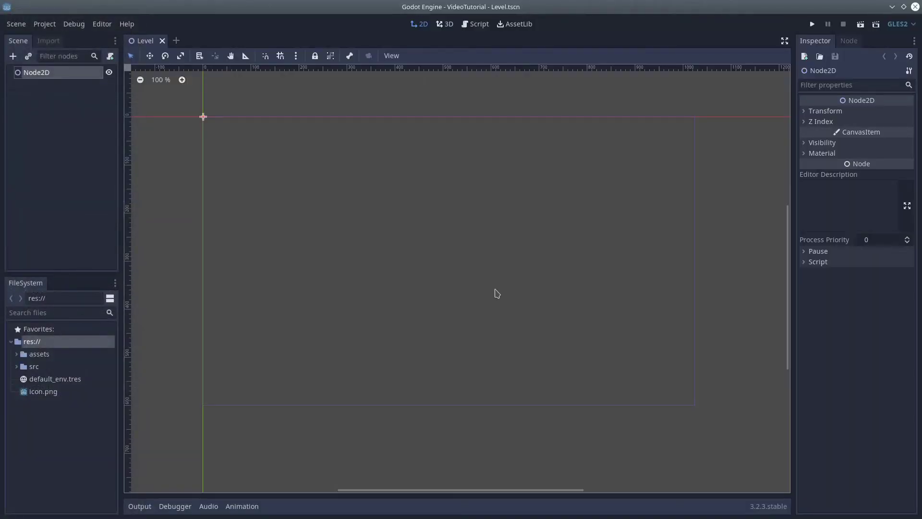
left_click(17, 355)
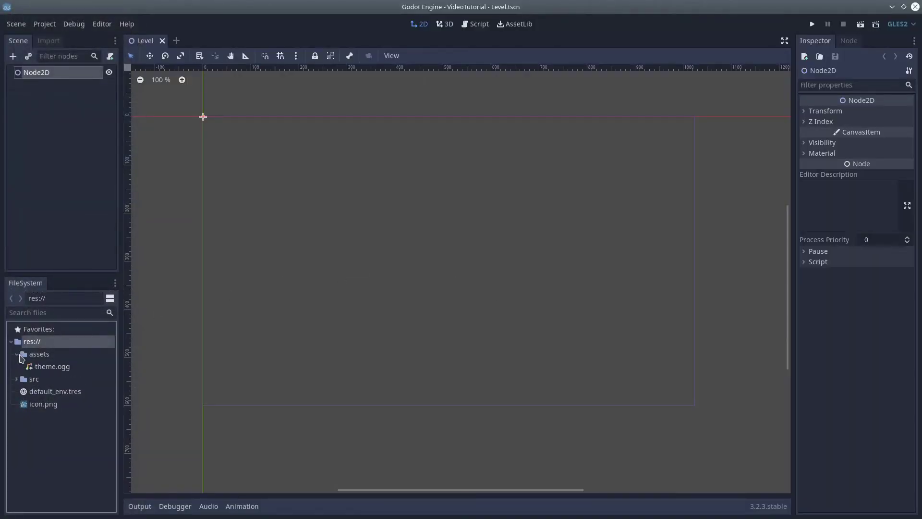
left_click(54, 367)
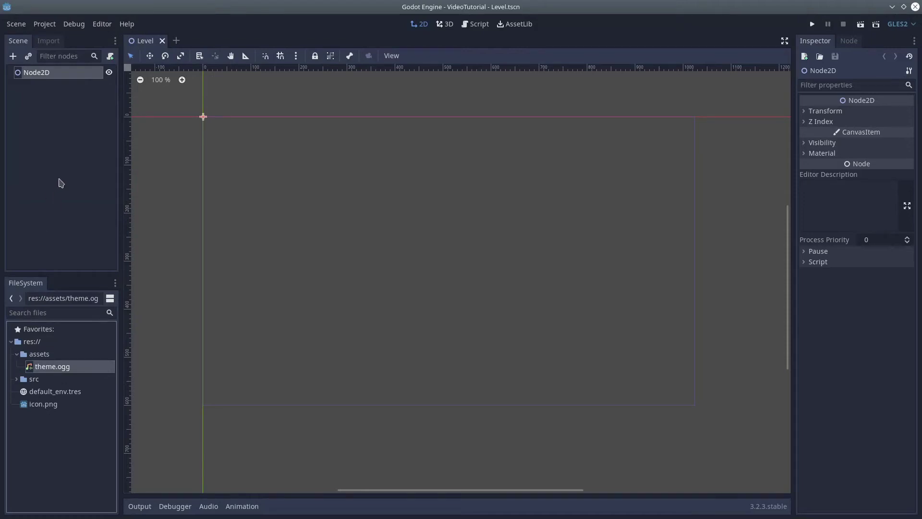
left_click(13, 57)
type("audio")
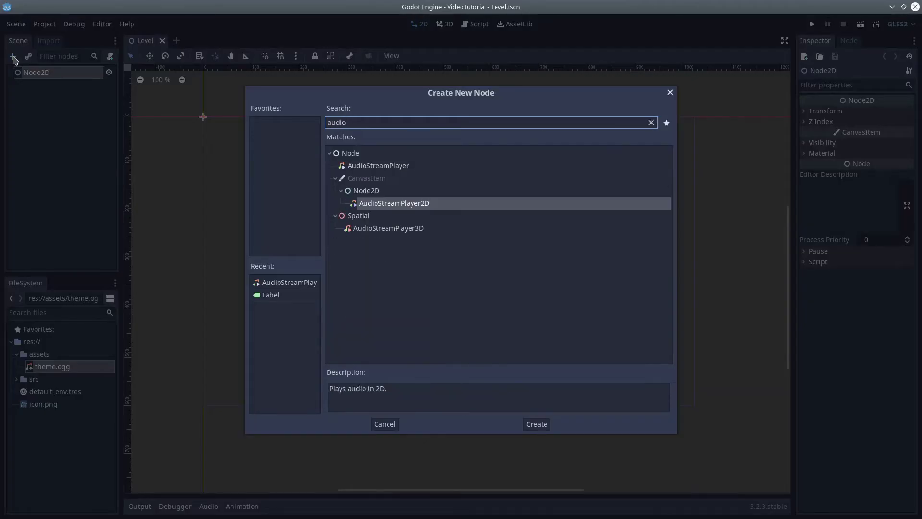
key("Up")
key("Up")
key("Return")
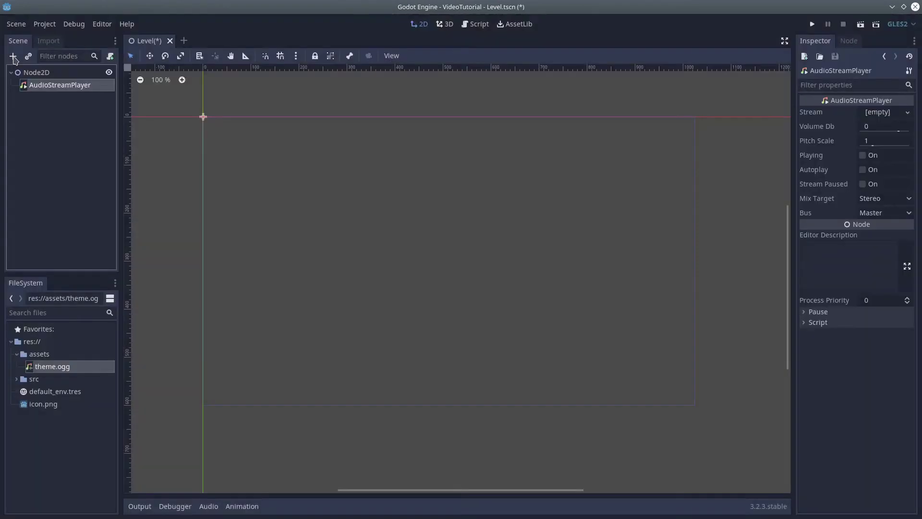
left_click_drag(56, 367, 884, 118)
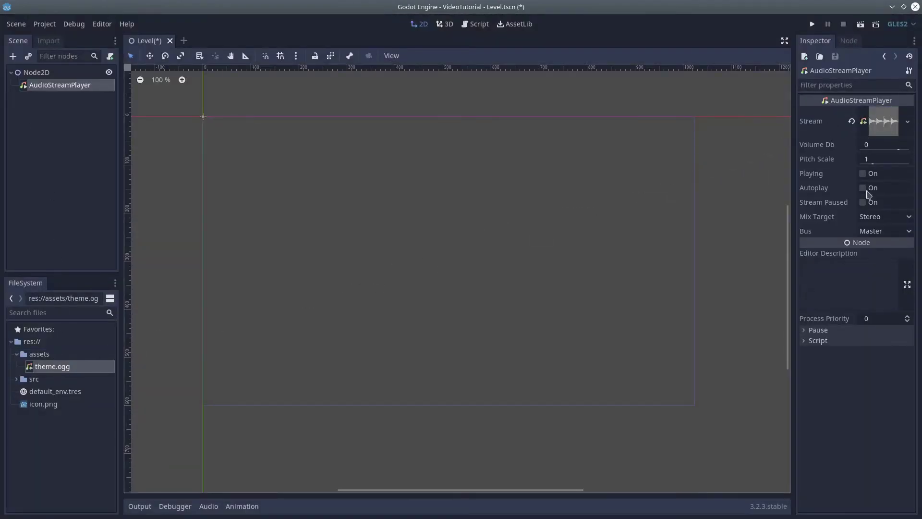
left_click(867, 189)
left_click(425, 245)
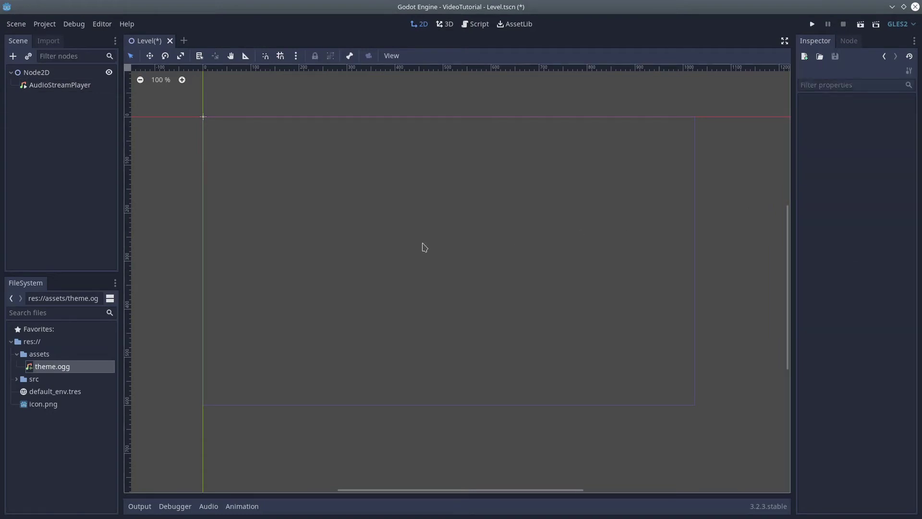
Test-run the level with F6 to hear the music, then close the game window
key("F6")
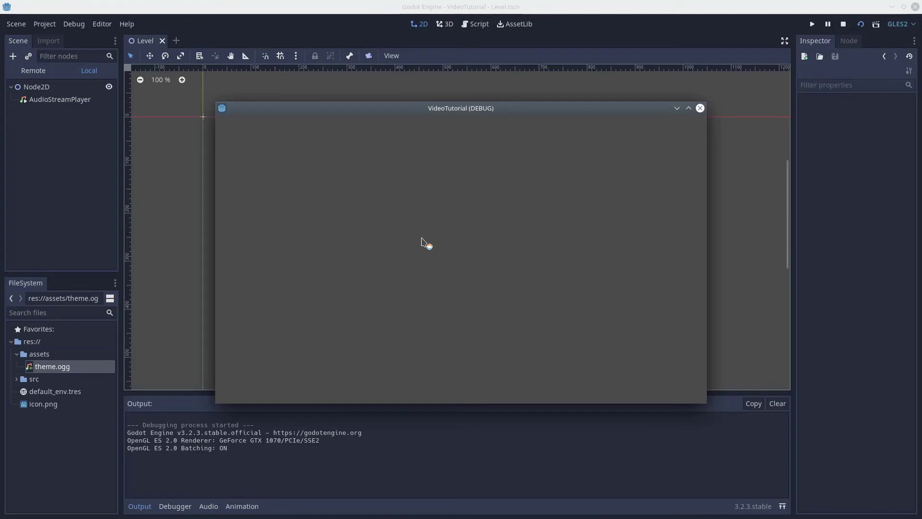
left_click(700, 108)
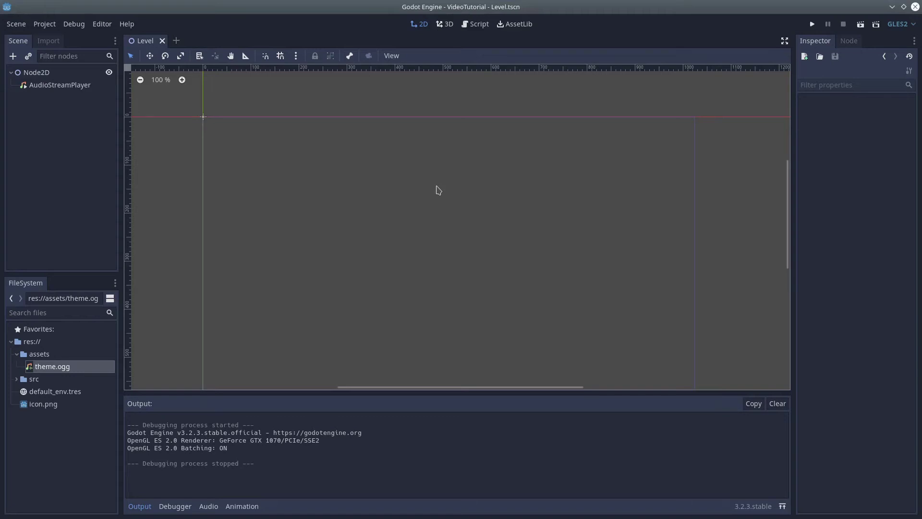
key("alt+Tab")
key("alt+Tab")
key("alt+Tab")
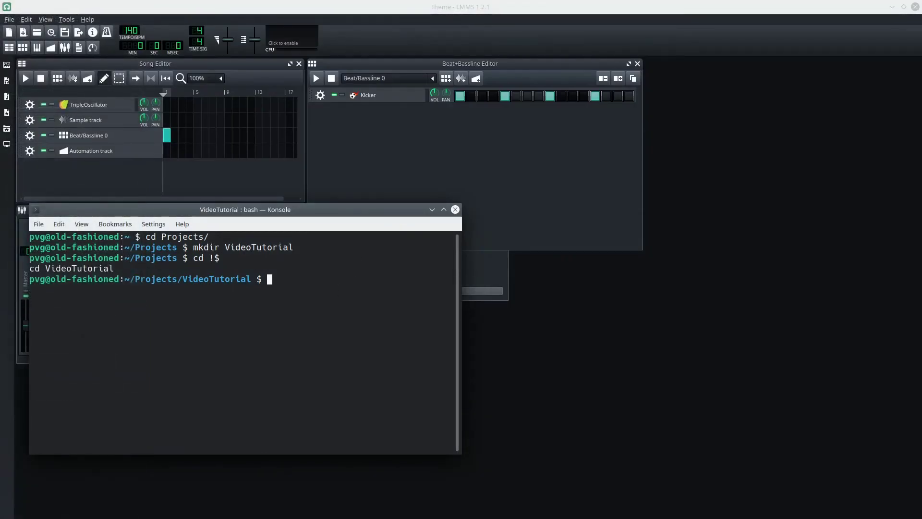
Initialize a git repository in VideoTutorial and check its status
type("git init")
key("Return")
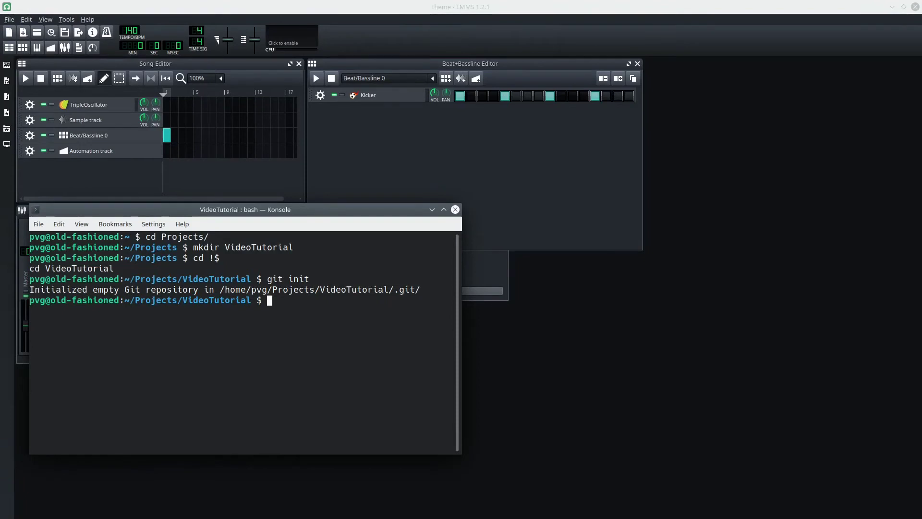
type("git status")
key("Return")
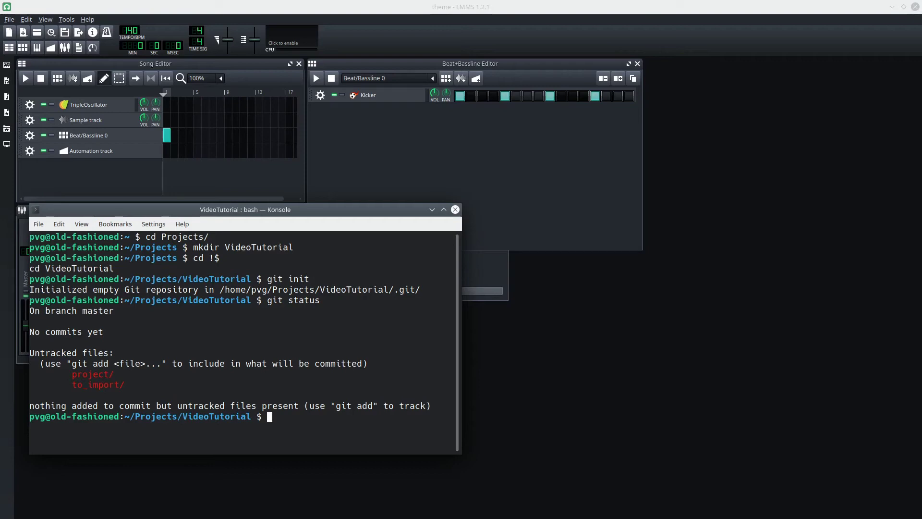
List all files in the project folder with ls -a, then open a new .gitignore in Emacs
type("ls -a project")
key("Return")
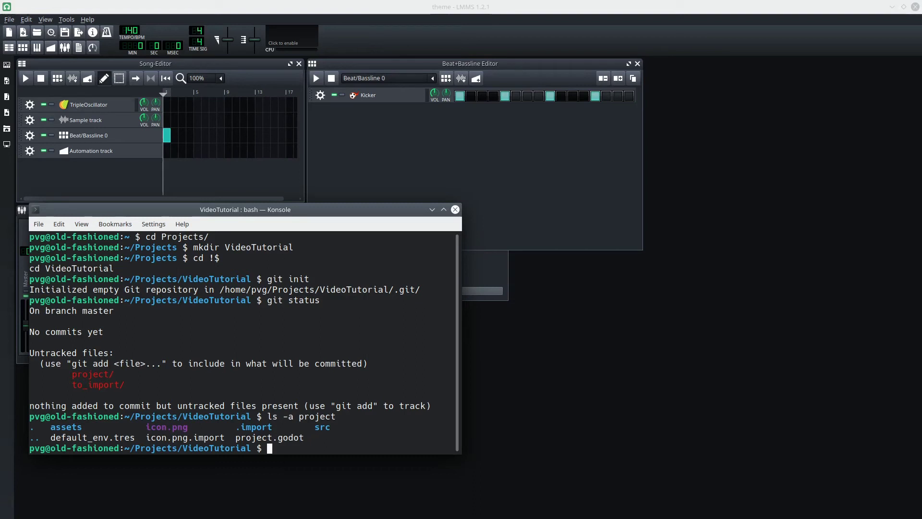
type("emacs .gitignore")
key("Return")
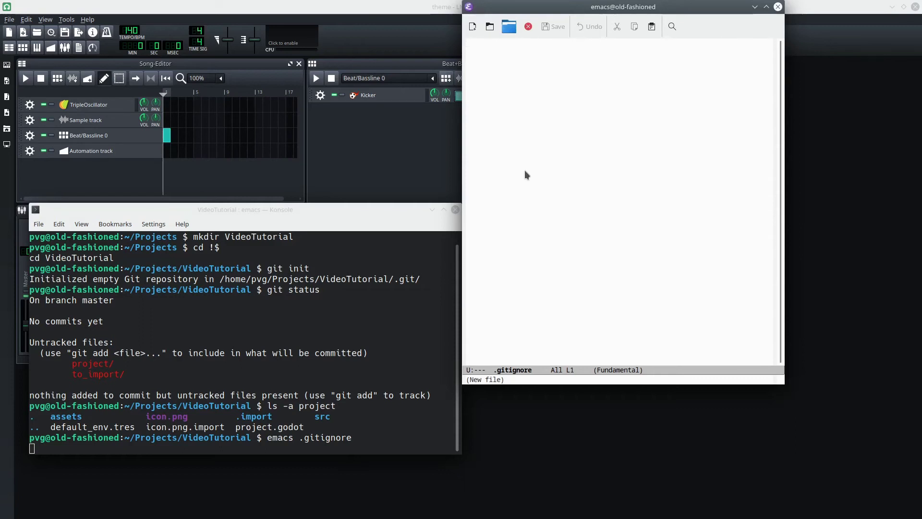
Enter build and project/.import as .gitignore lines, save the file, and quit Emacs
type("build")
key("Return")
type("project/.import")
key("Return")
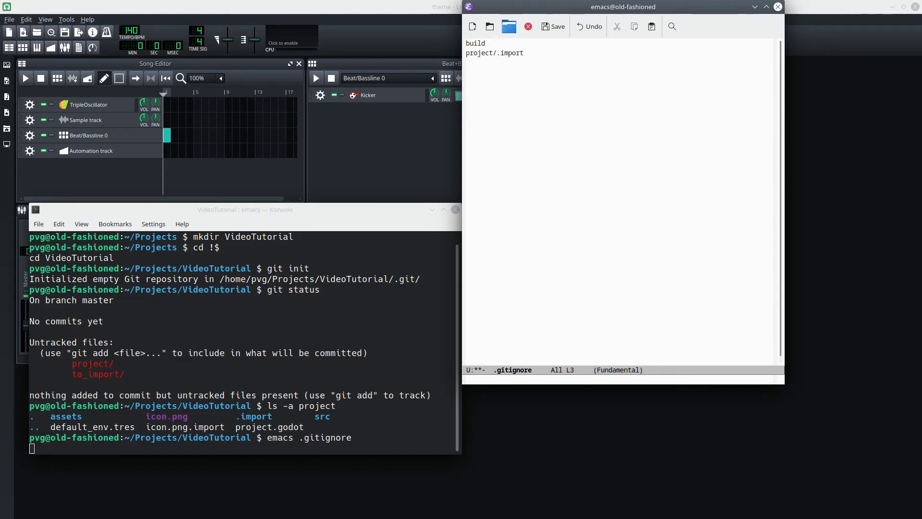
key("ctrl+x")
key("ctrl+s")
key("ctrl+x")
key("ctrl+c")
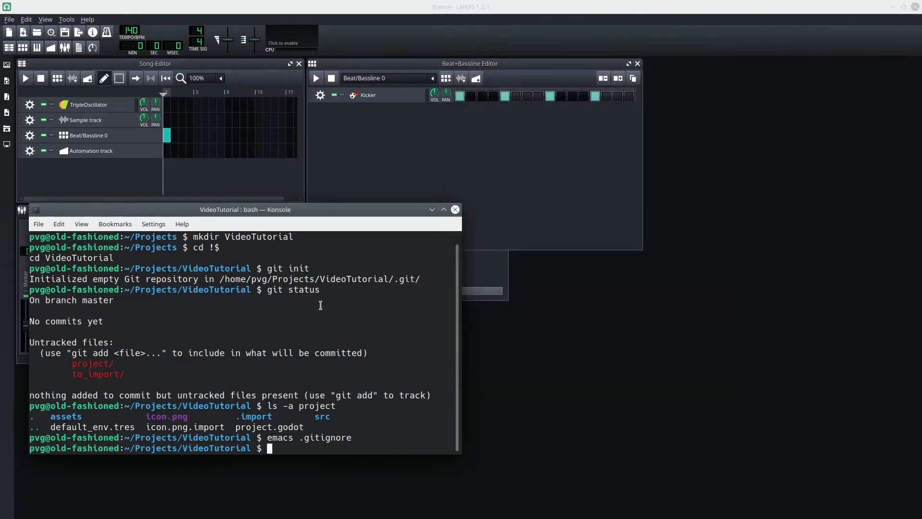
Check git status, then stage every project file with git add -A
type("git status")
key("Return")
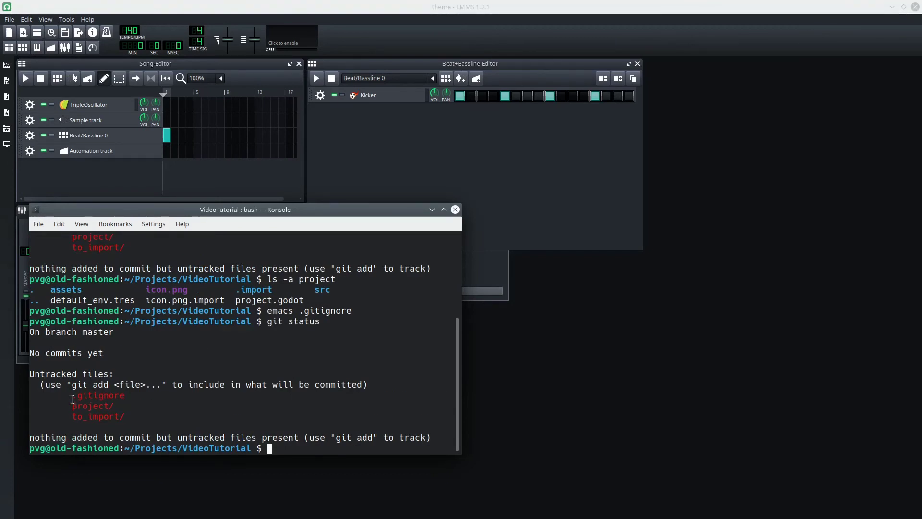
type("git add -A")
key("Return")
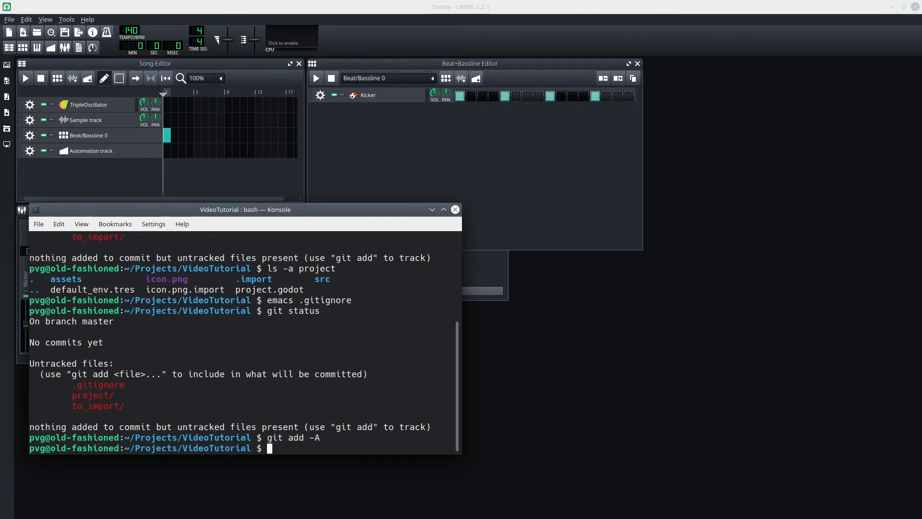
Review the staged theme.ogg.import and to_import/theme.mmpz entries, then commit everything as "Initial commit"
type("git status")
key("Return")
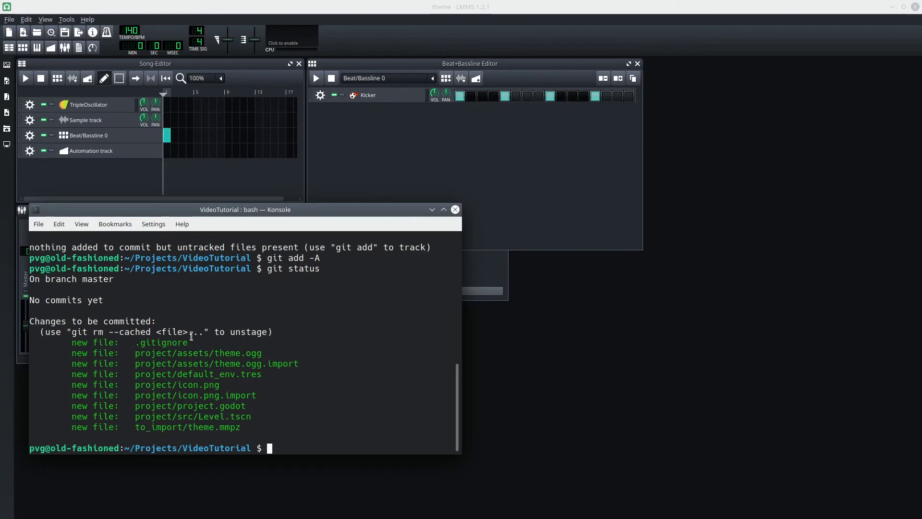
double_click(290, 364)
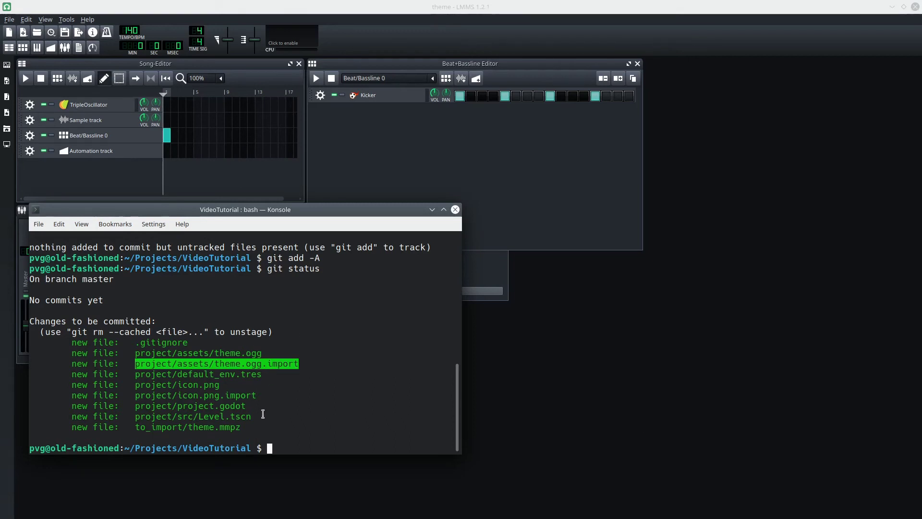
left_click_drag(135, 427, 250, 427)
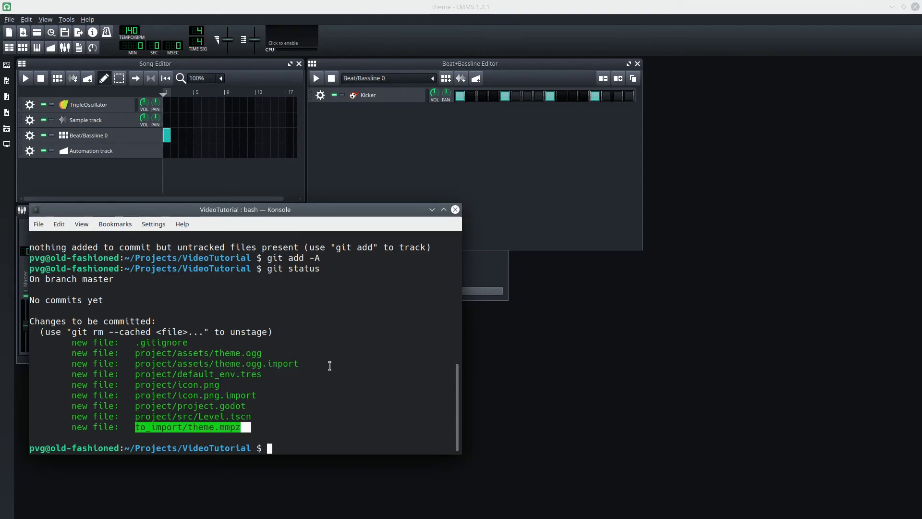
type("git commit -am \"Initial commit\"")
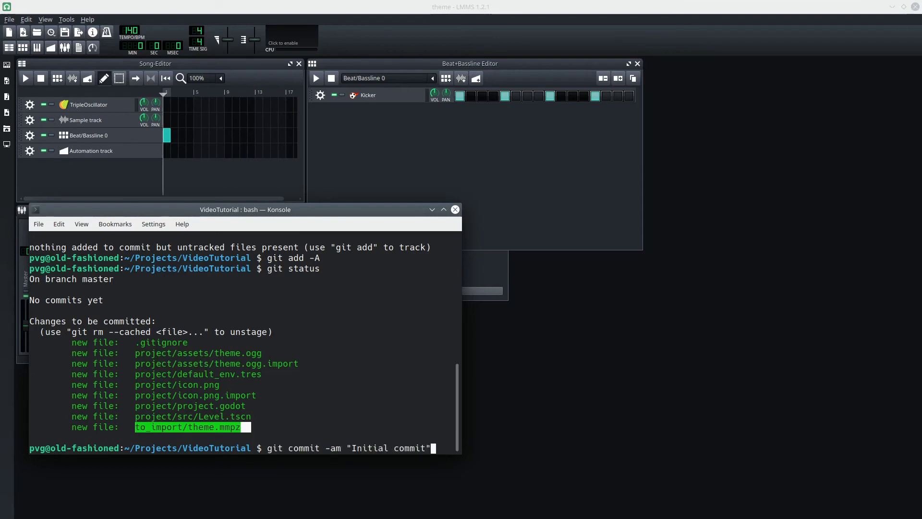
key("Return")
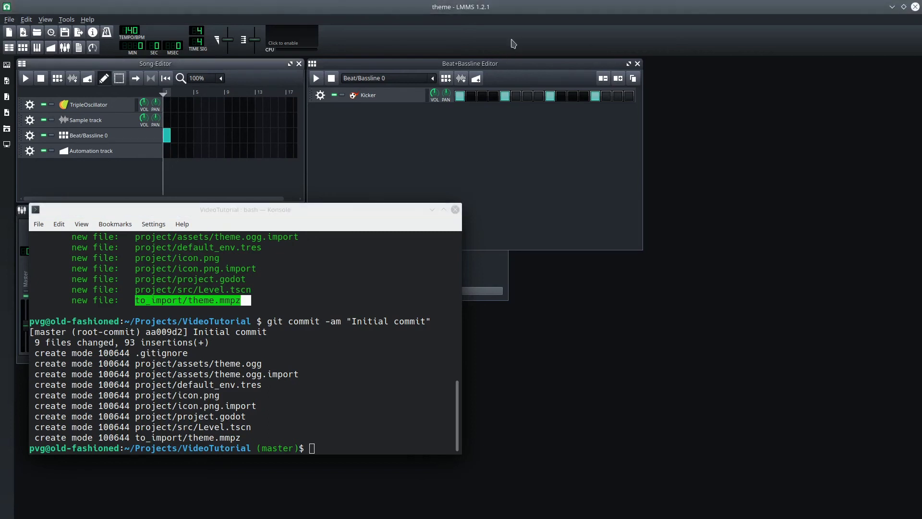
In the LMMS theme project, turn off one Kicker step and turn on step 15
left_click(514, 34)
left_click(553, 98)
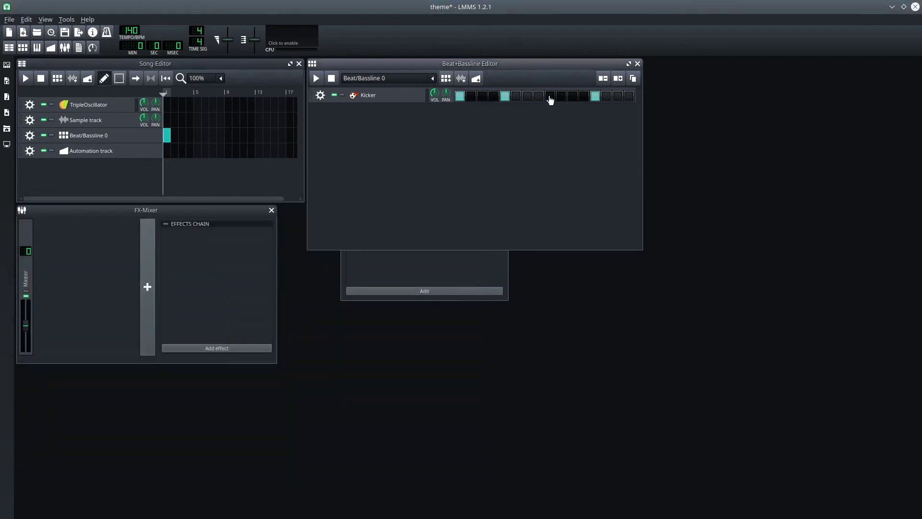
left_click(618, 96)
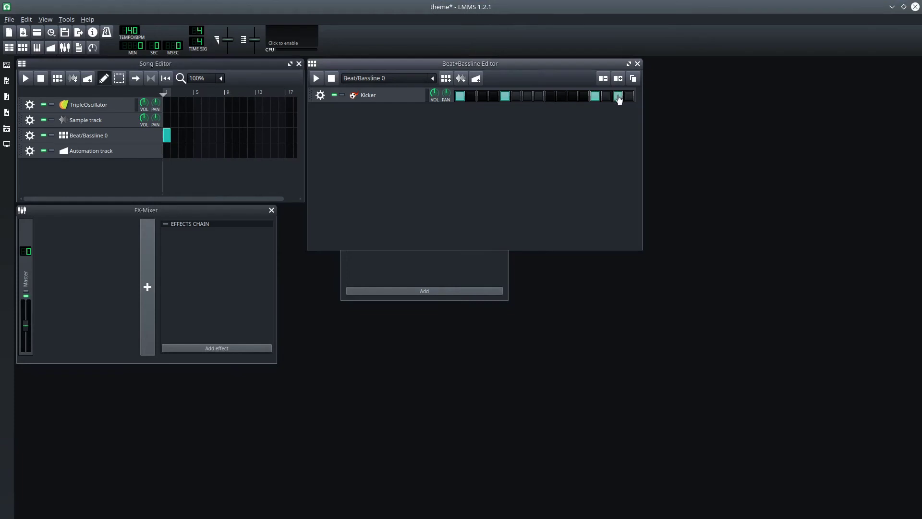
Play the reworked beat pattern, stop it, and save theme.mmpz
left_click(316, 78)
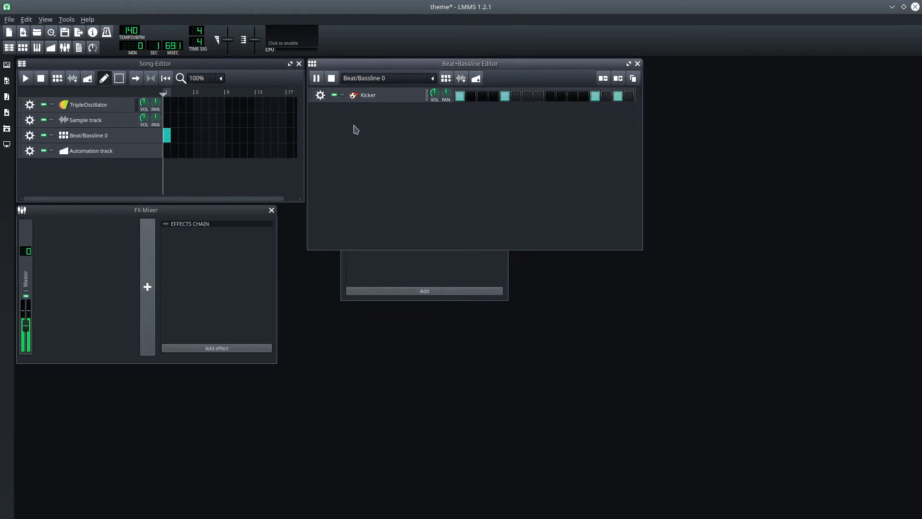
key("space")
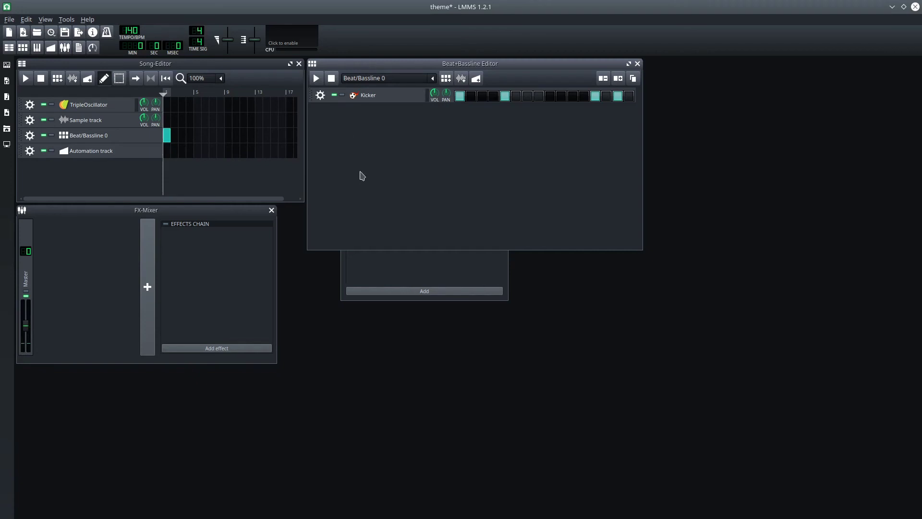
key("ctrl+s")
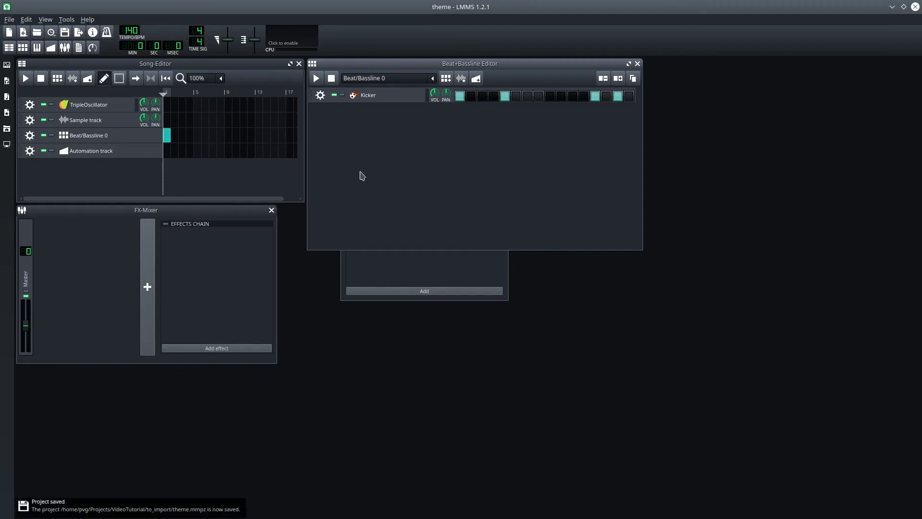
Start a Compressed OGG export and browse to Projects/VideoTutorial/project/assets
left_click(10, 20)
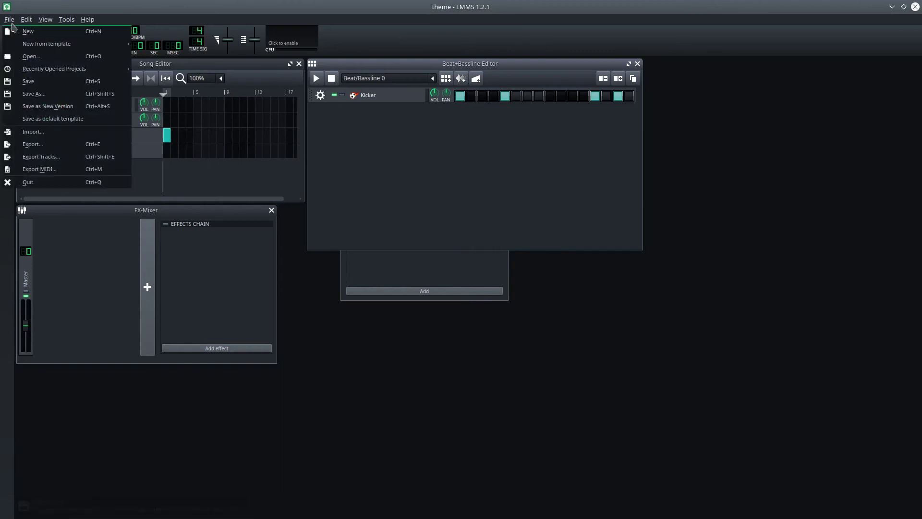
left_click(38, 144)
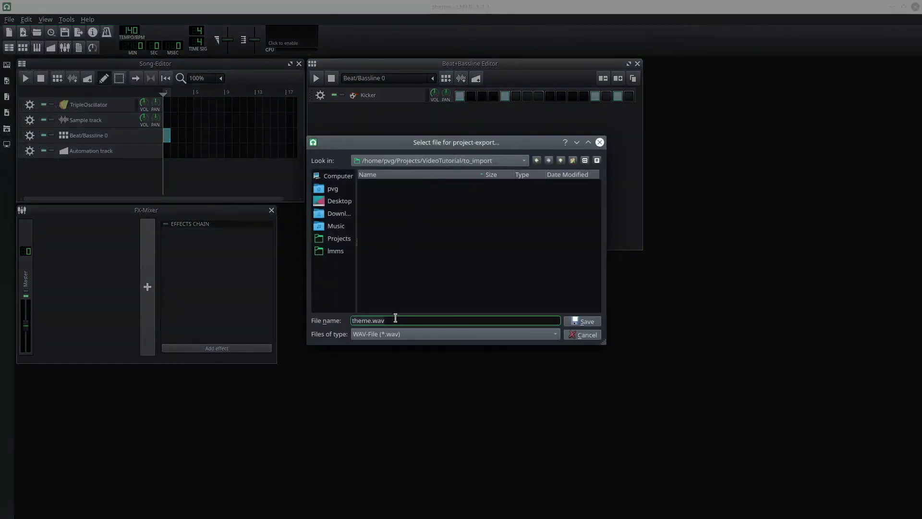
left_click(515, 336)
left_click(466, 346)
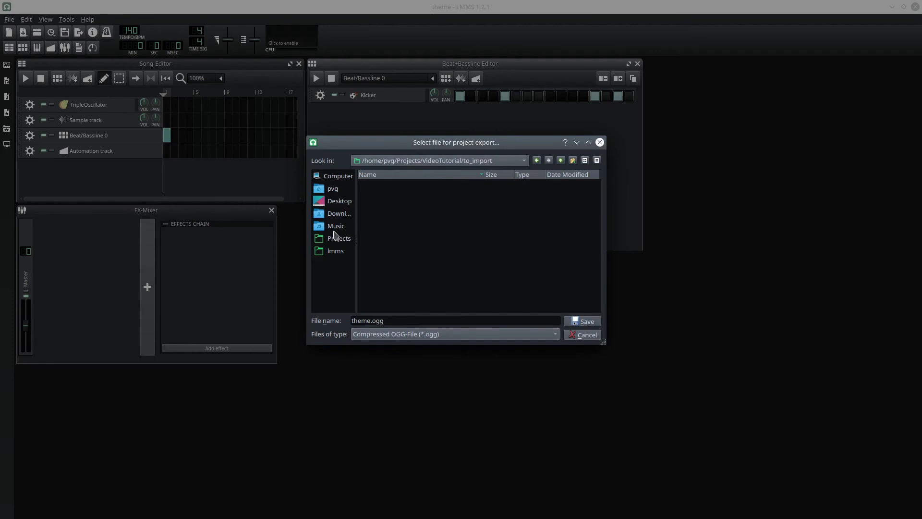
left_click(337, 238)
scroll(367, 277, "down", 3)
left_click(391, 299)
double_click(393, 300)
double_click(372, 187)
double_click(376, 193)
Save as theme.ogg, replace the existing file, enable Export as loop, and start exporting
left_click(585, 323)
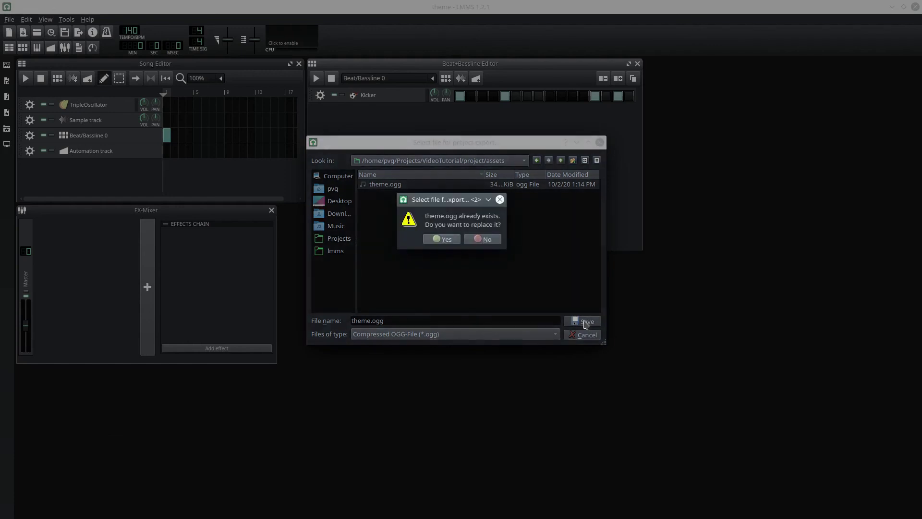
left_click(442, 239)
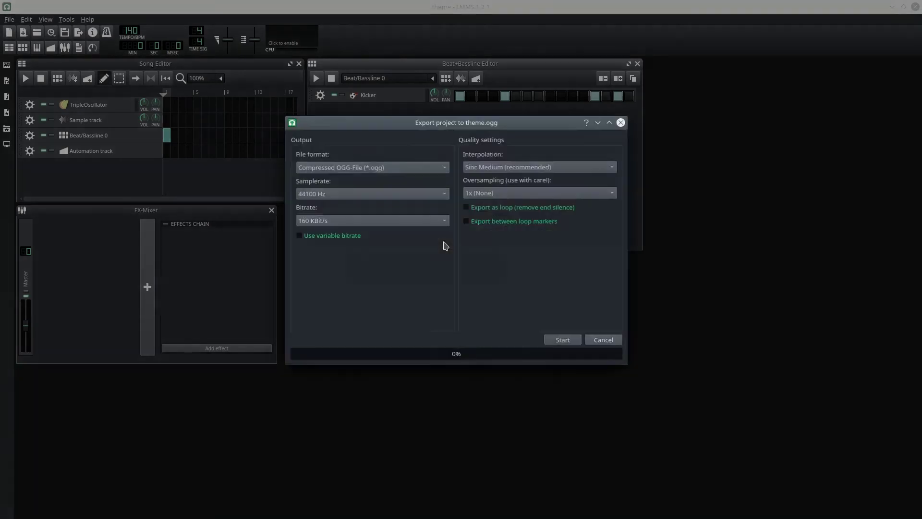
left_click(491, 208)
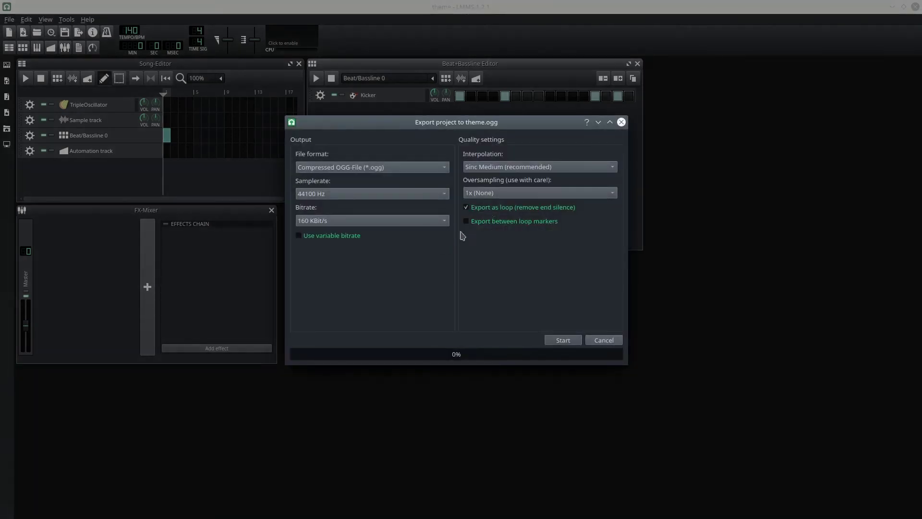
left_click(557, 340)
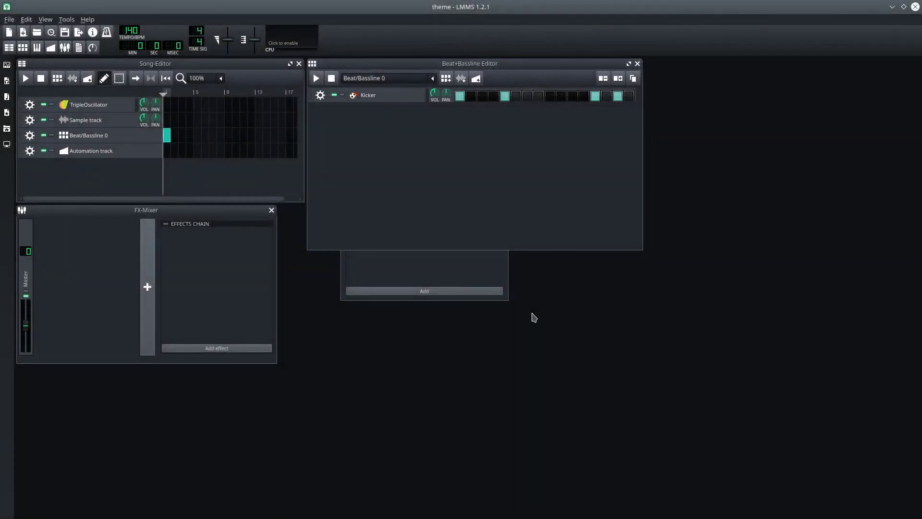
key("alt+Tab")
key("alt+Tab")
key("alt+Tab")
key("alt+Tab")
key("alt+Tab")
key("alt+Tab")
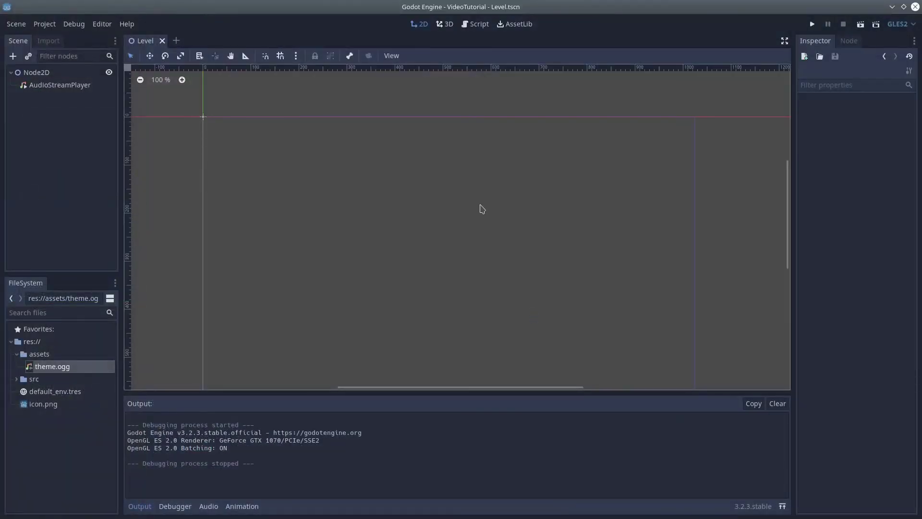
key("F5")
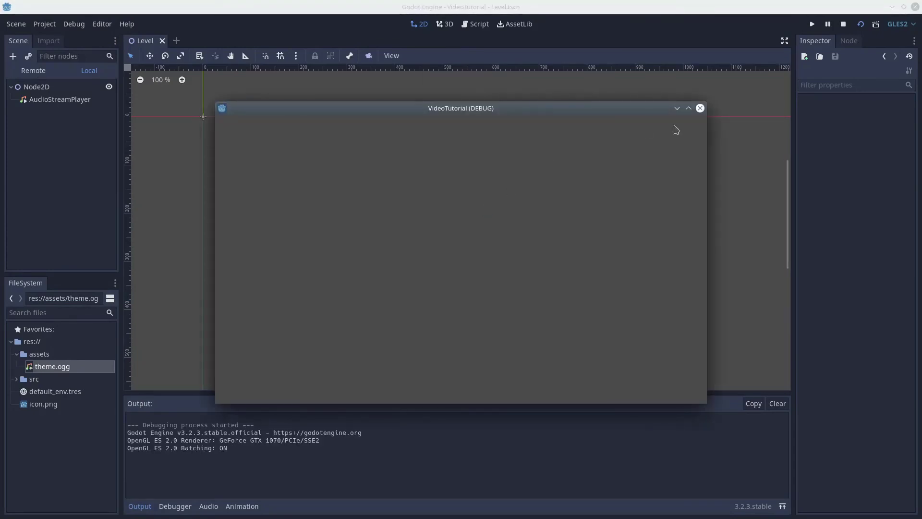
left_click(700, 109)
key("alt+Tab")
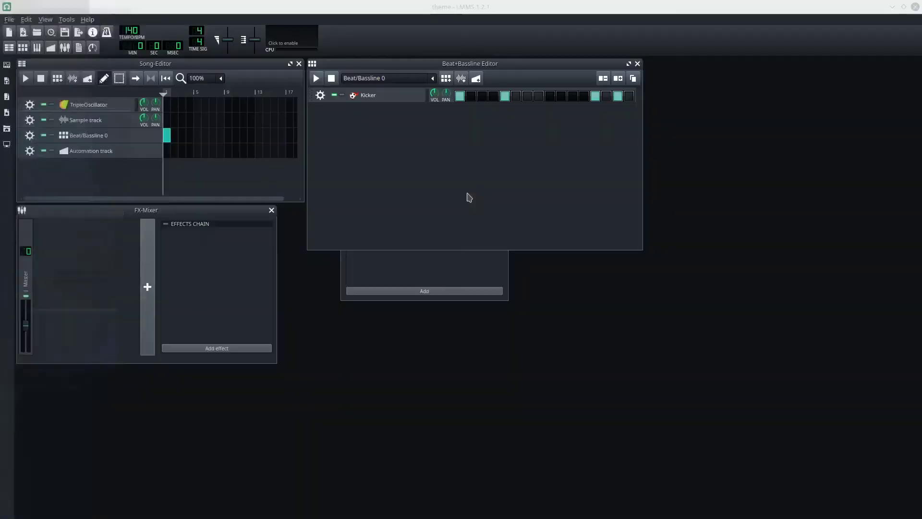
In Konsole, run git status showing modified theme.ogg and theme.mmpz, then open .gitignore in Emacs
key("alt+Tab")
key("alt+Tab")
key("alt+shift+Tab")
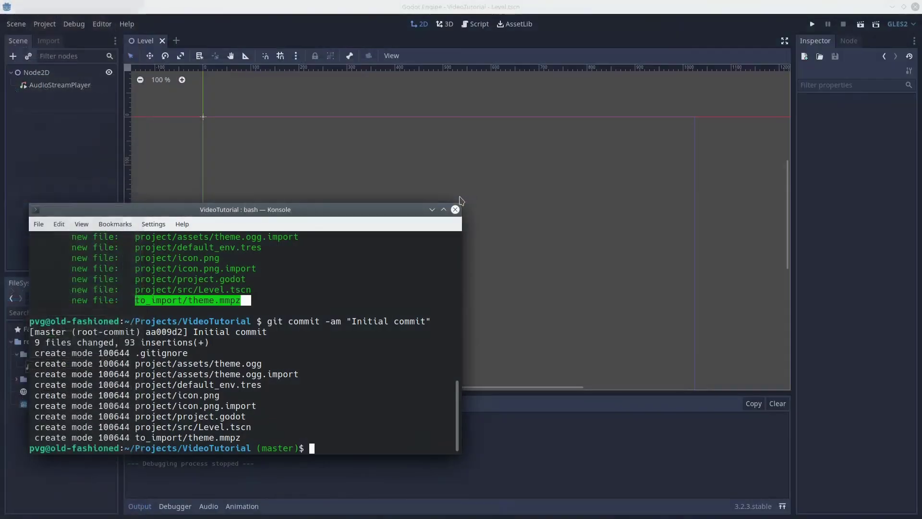
type("git status")
key("Return")
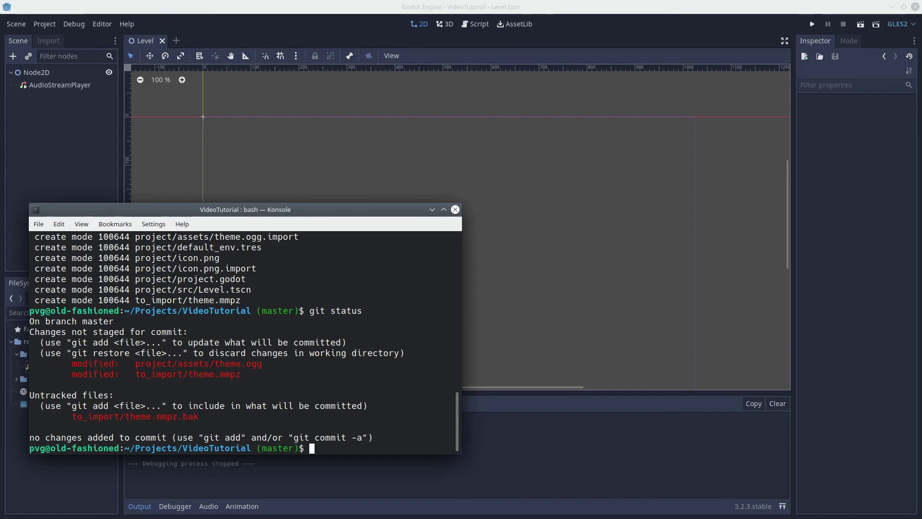
type("emacs .gitignore")
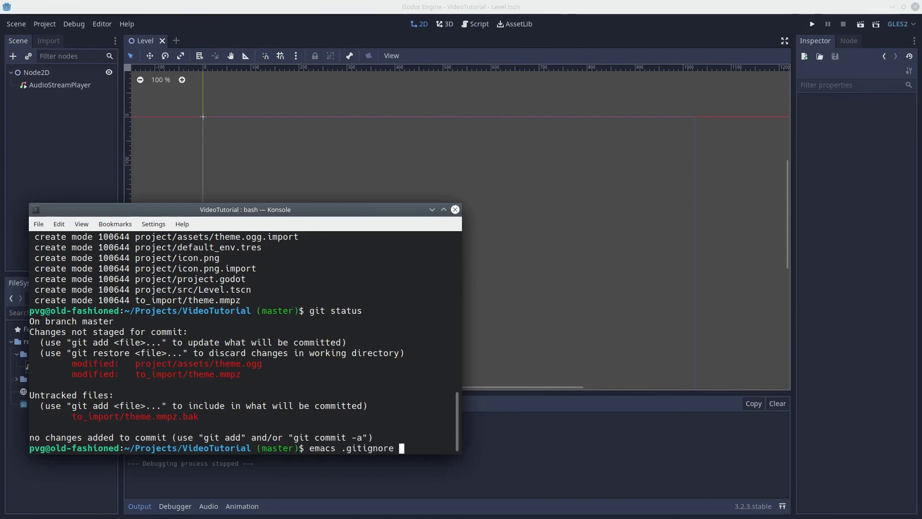
Add a *mmpz.bak line as line 3 of .gitignore and save the file
key("Return")
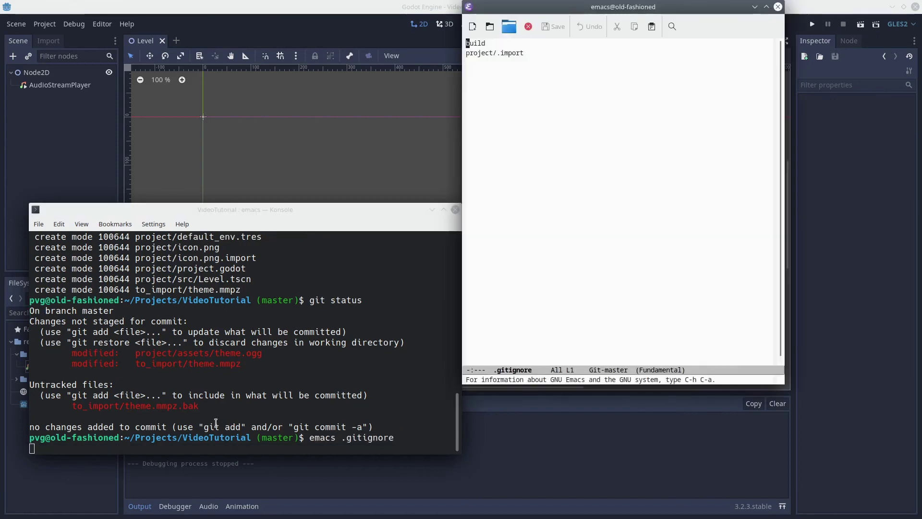
key("Down")
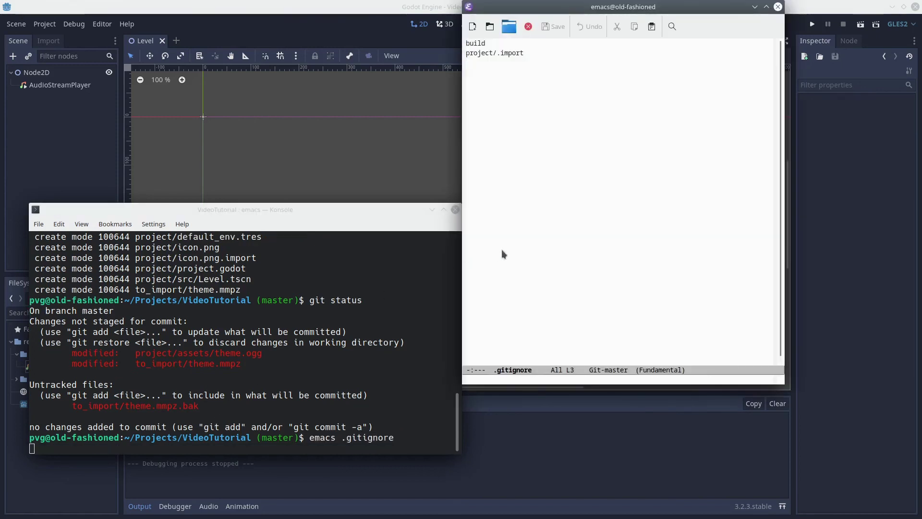
type("*mmpz.bak")
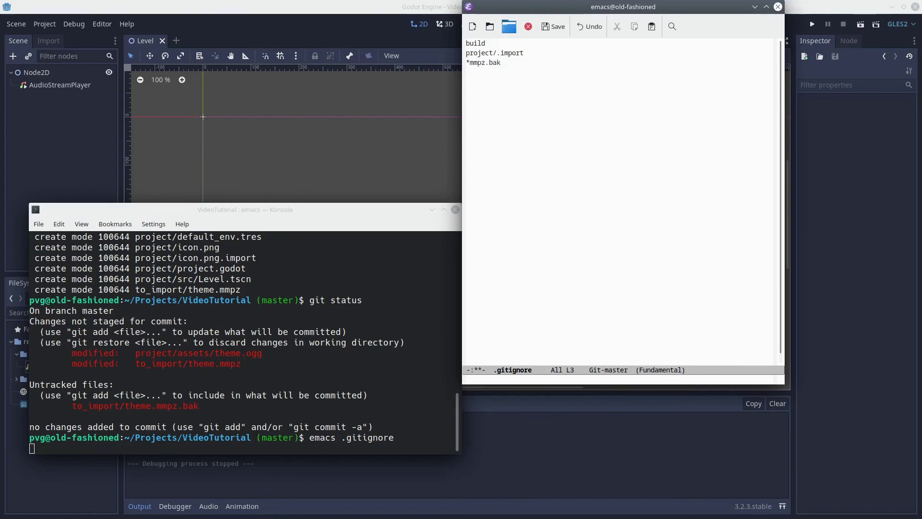
key("ctrl+x")
key("ctrl+s")
Quit Emacs and rerun git status to confirm theme.mmpz.bak is now ignored
key("ctrl+x")
key("ctrl+c")
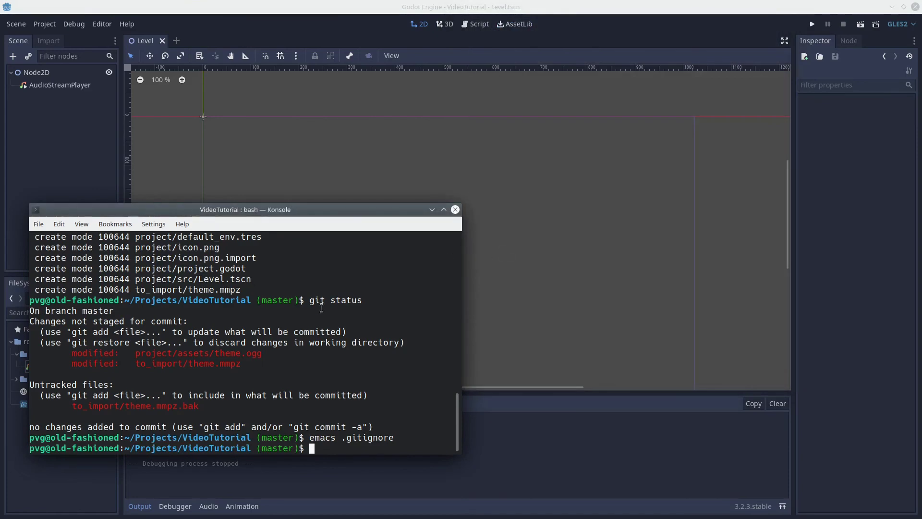
type("git status")
key("Return")
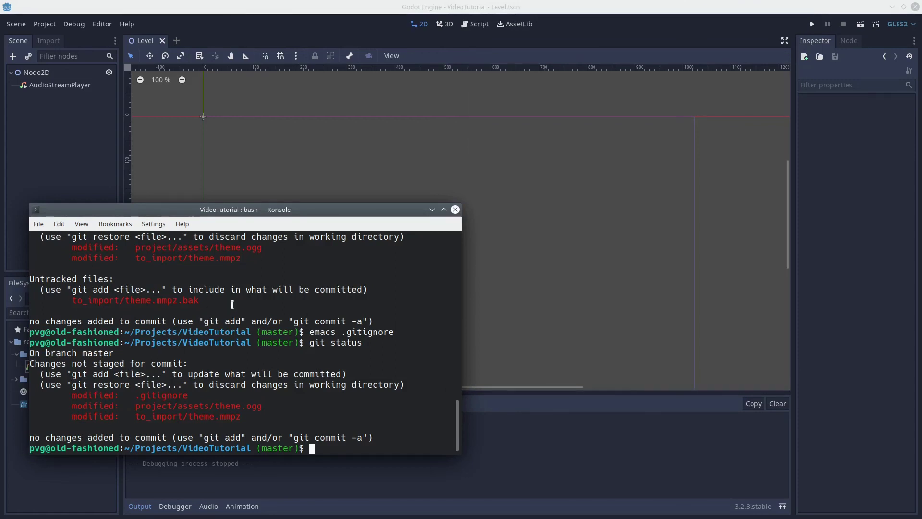
Commit all changes with the message "Use a more dynamic theme song"
type("git commit -am \"Use a more dyna ic")
key("BackSpace")
key("BackSpace")
key("BackSpace")
type("mic theme song\"")
key("Return")
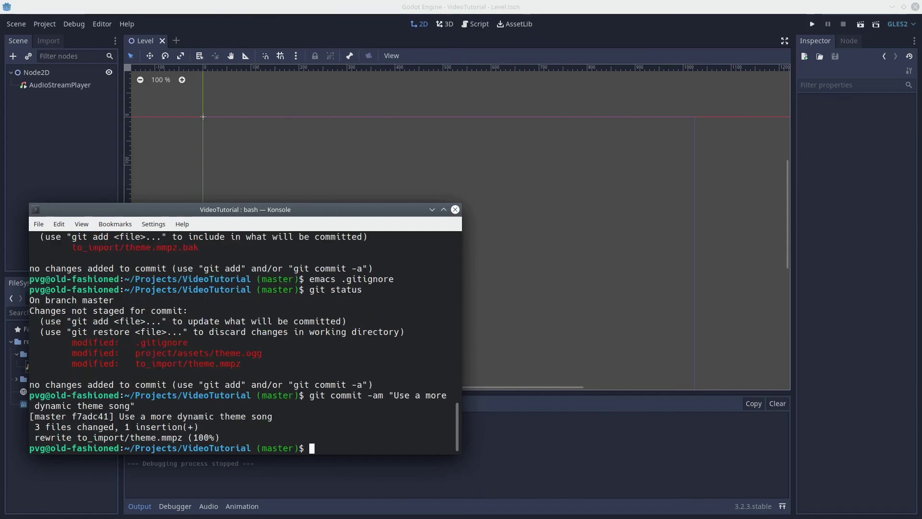